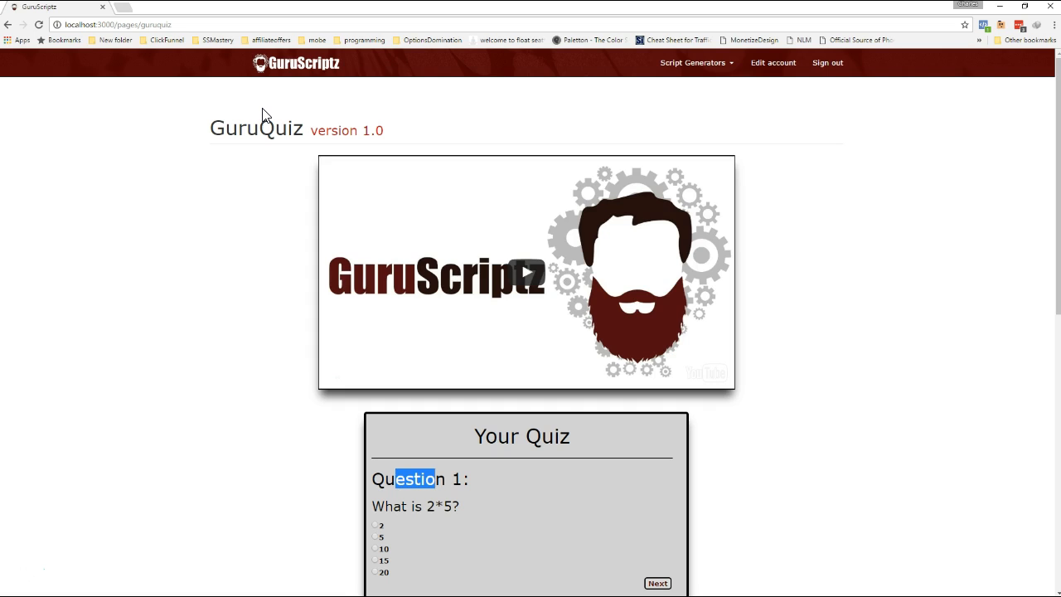
Answer the sample quiz's question 1 with 10 and question 2 with 18, advancing to question 3.
scroll(630, 345, down, 3)
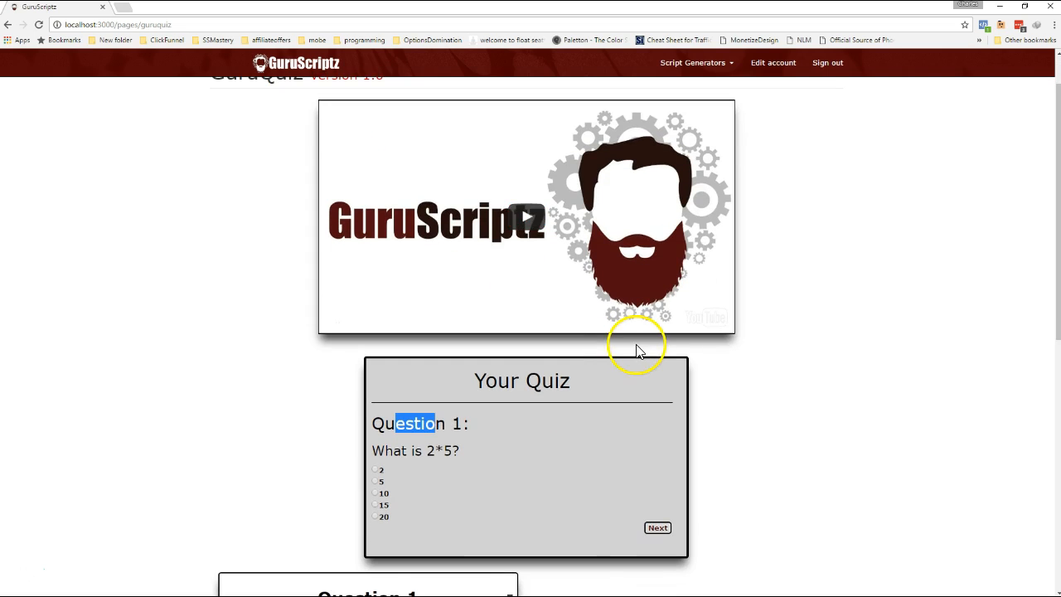
click(559, 426)
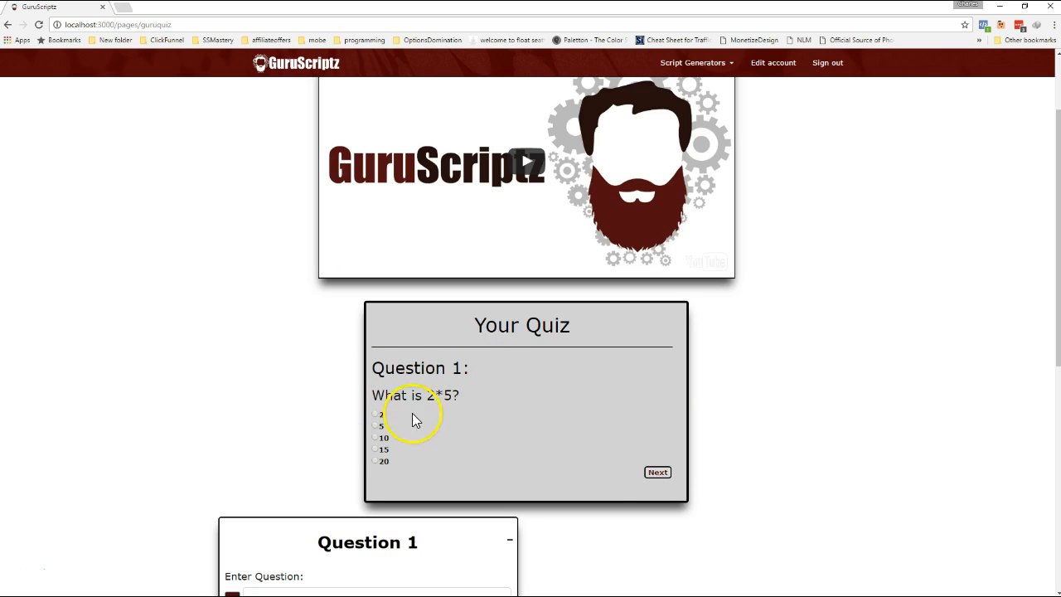
click(375, 438)
click(659, 474)
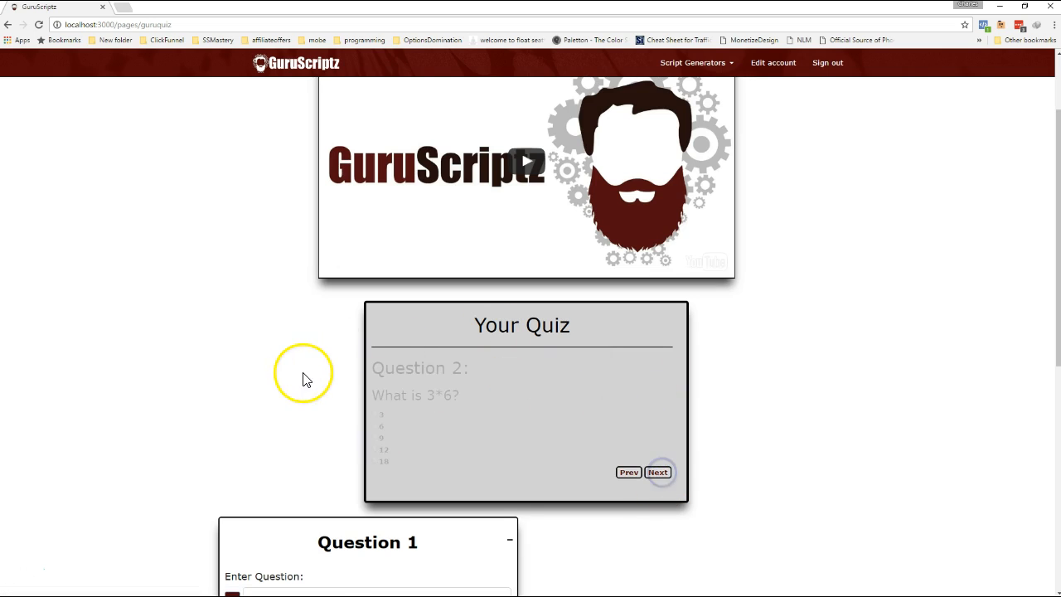
click(376, 462)
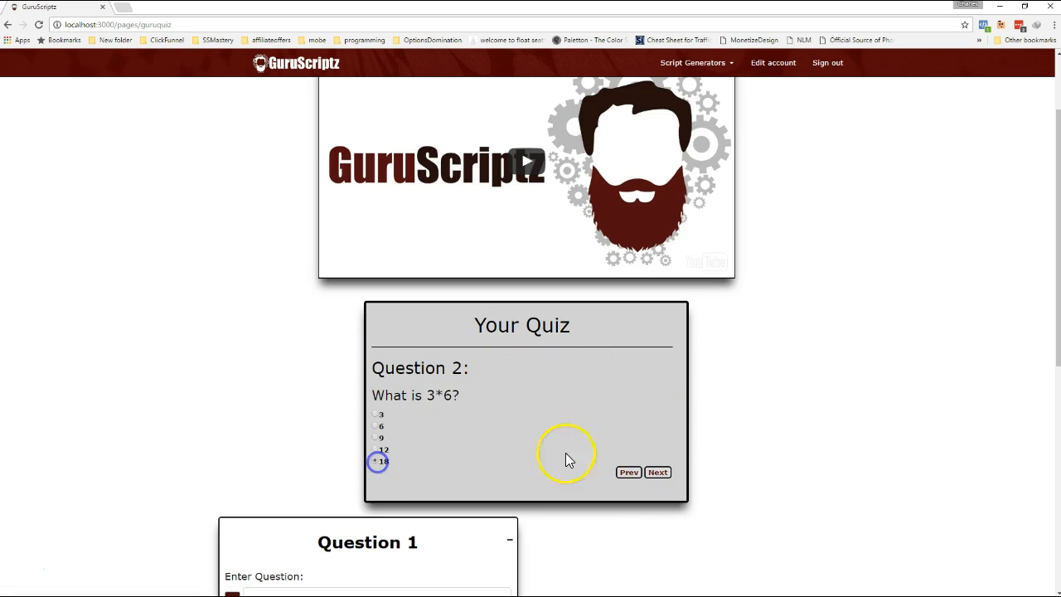
click(660, 473)
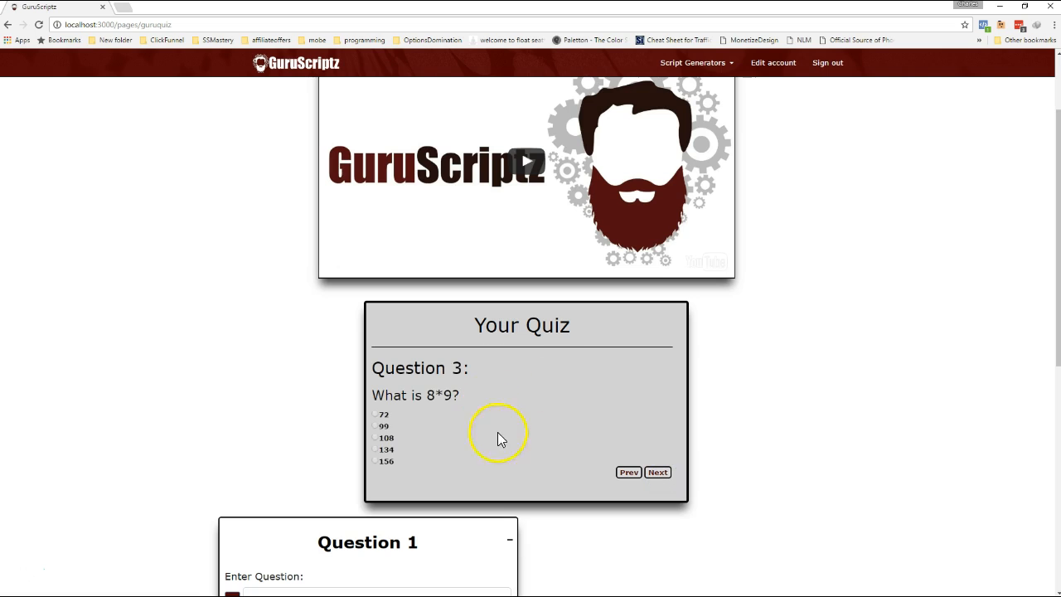
Finish the sample quiz, answering question 3 with its first option, question 4 with 7 and question 5 with its last option.
click(375, 414)
click(664, 472)
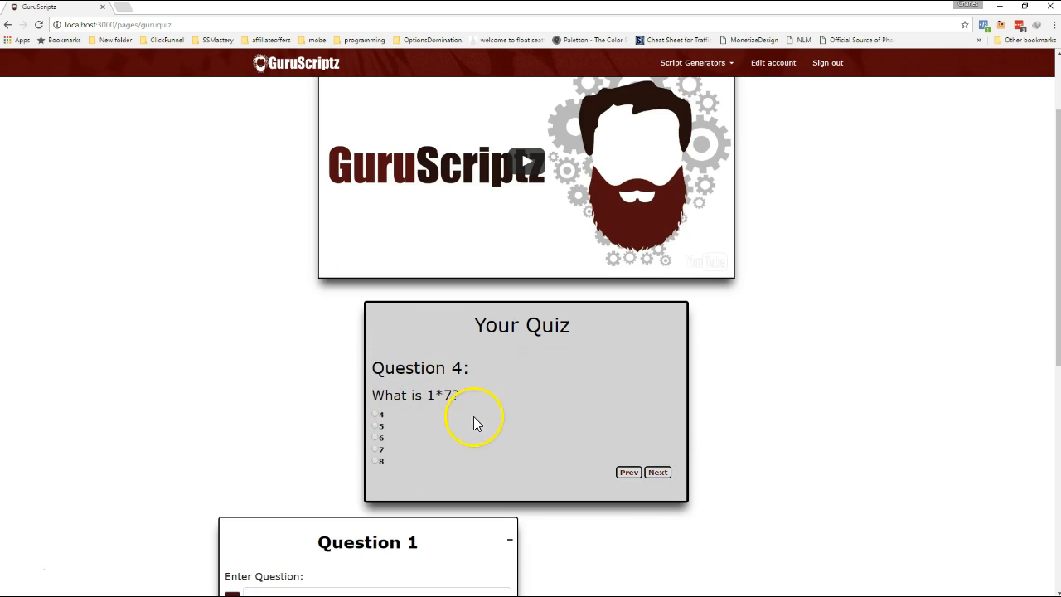
click(375, 450)
click(663, 471)
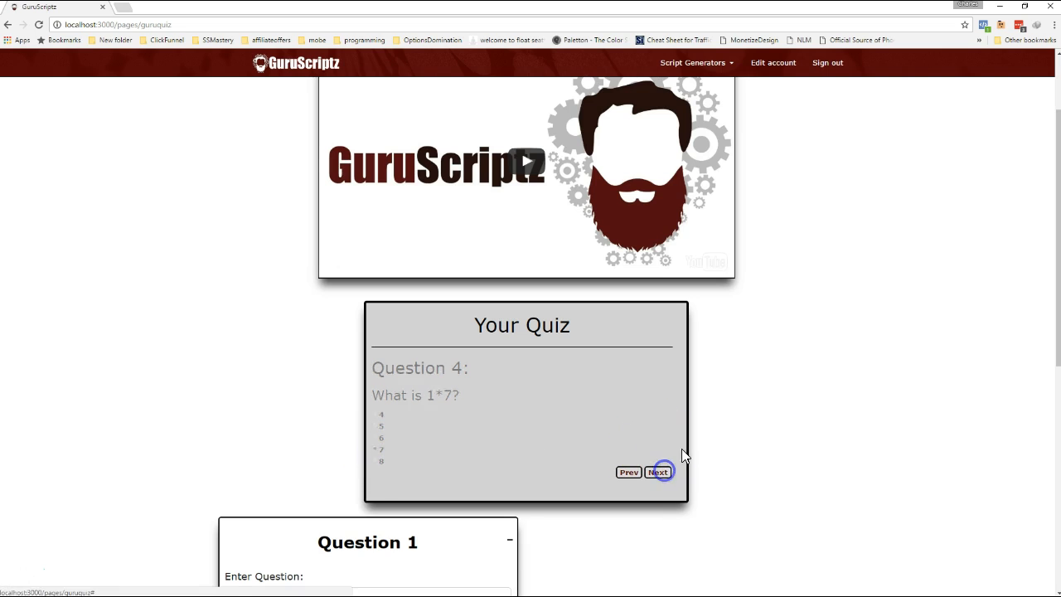
click(377, 461)
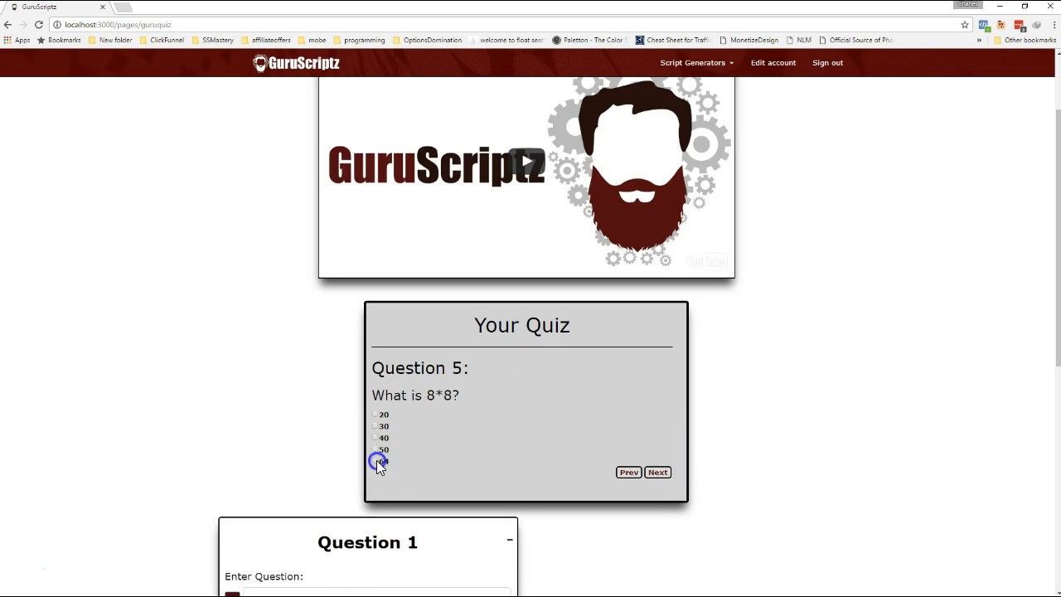
click(659, 472)
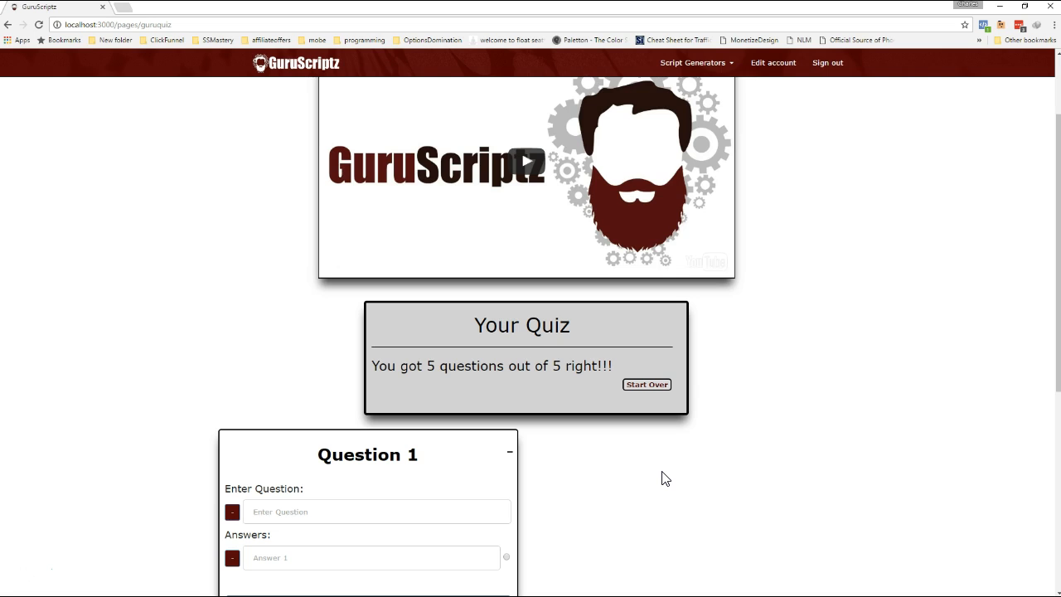
scroll(663, 479, down, 3)
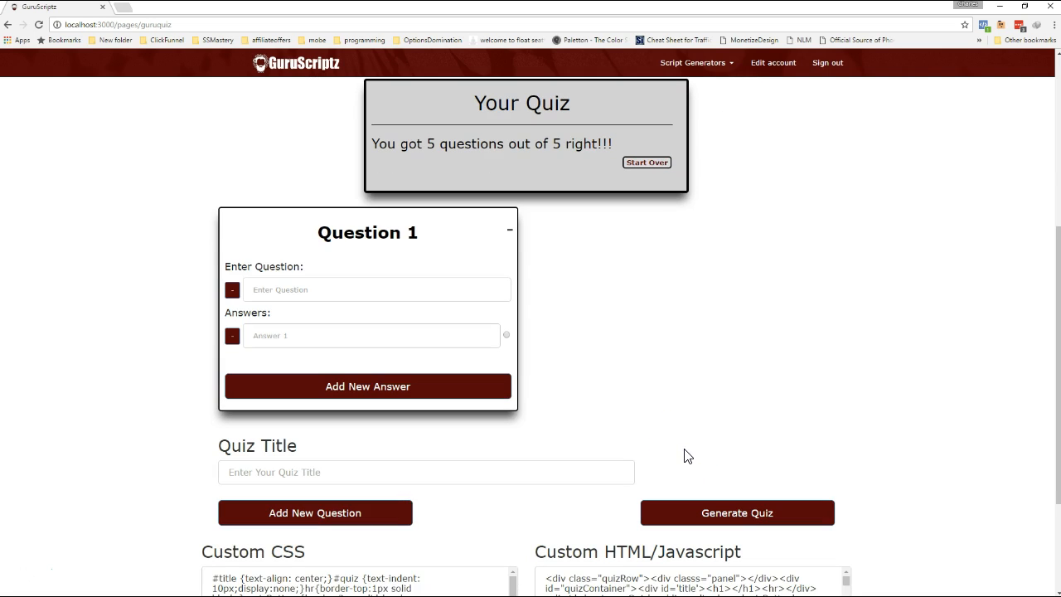
click(312, 282)
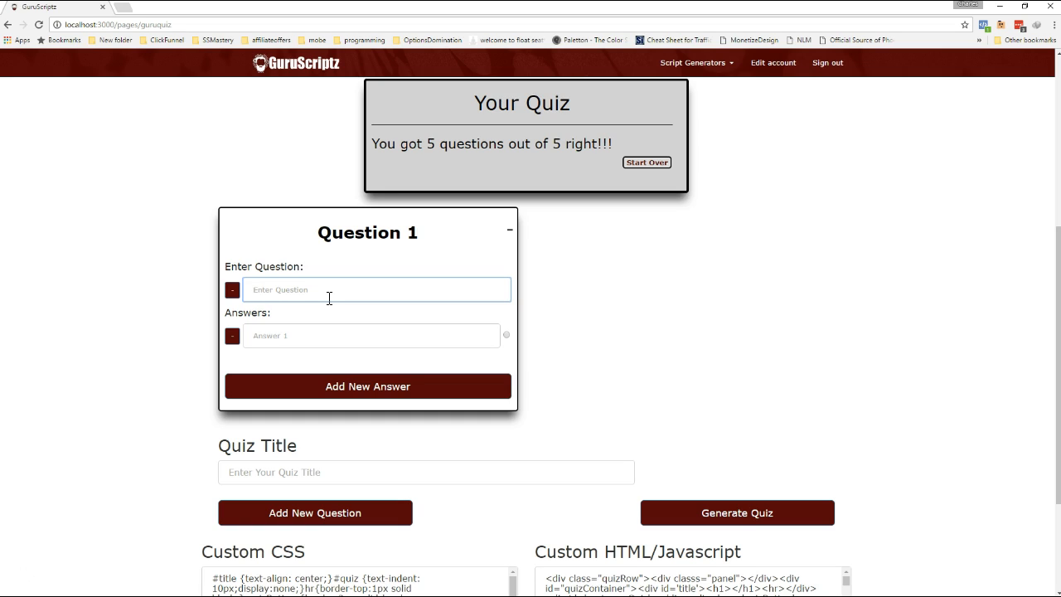
text(What Color does)
click(38, 24)
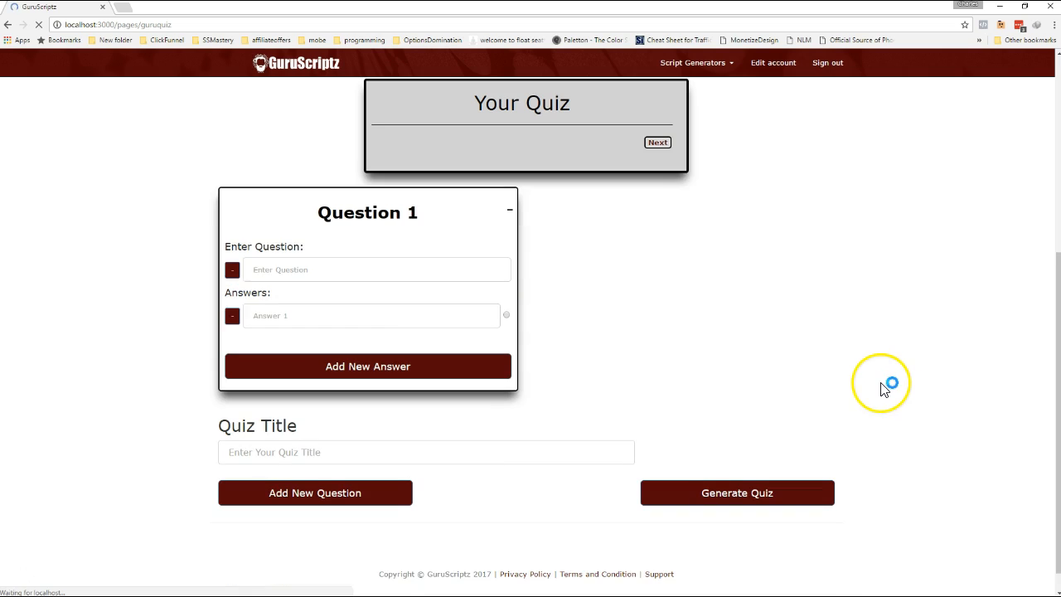
Enter "What color does Jack love?" as the text of question 1.
scroll(581, 348, down, 3)
click(267, 241)
text(Wh)
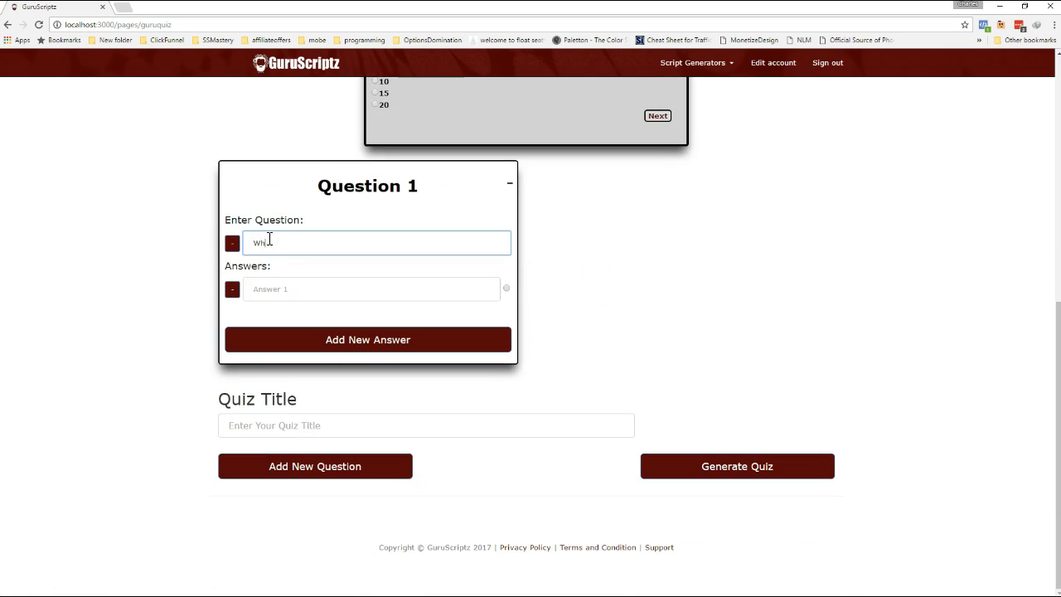
text(at color does Jack love?)
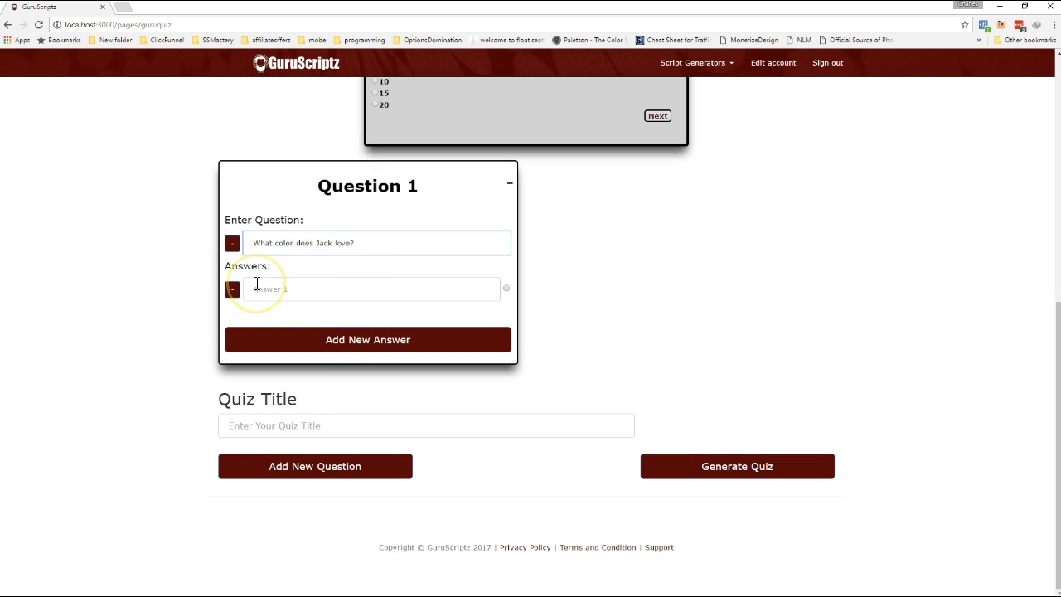
Add three more answer fields to question 1.
click(356, 346)
click(379, 369)
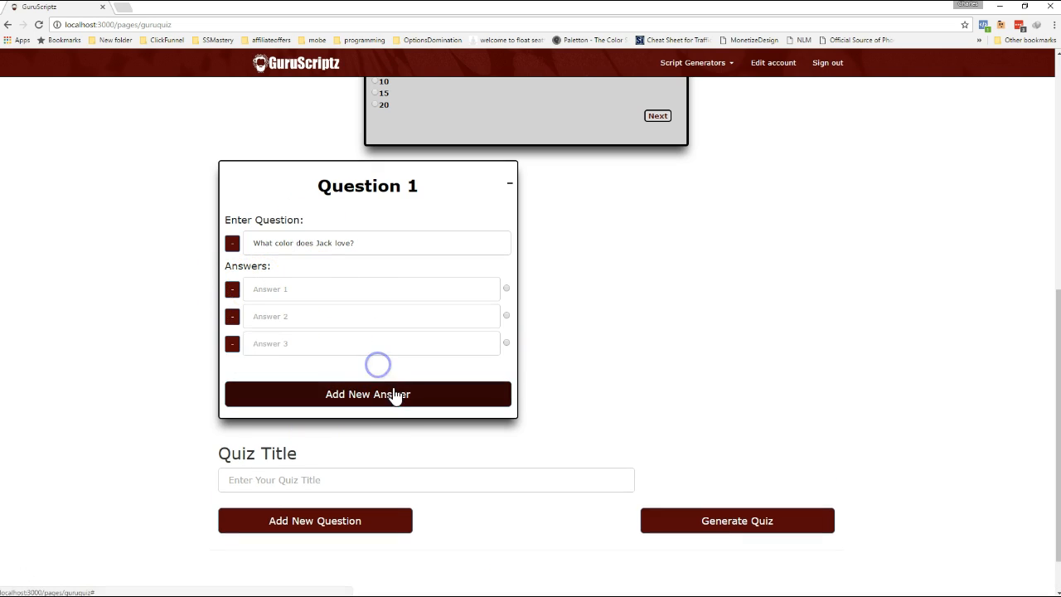
click(317, 395)
Fill in question 1's four answers as Yellow, Black, Blue and Red.
click(332, 293)
text(Yellow)
key(Tab)
key(Tab)
text(Black)
key(Tab)
key(Tab)
text(Blue)
key(Tab)
key(Tab)
key(Tab)
text(Red)
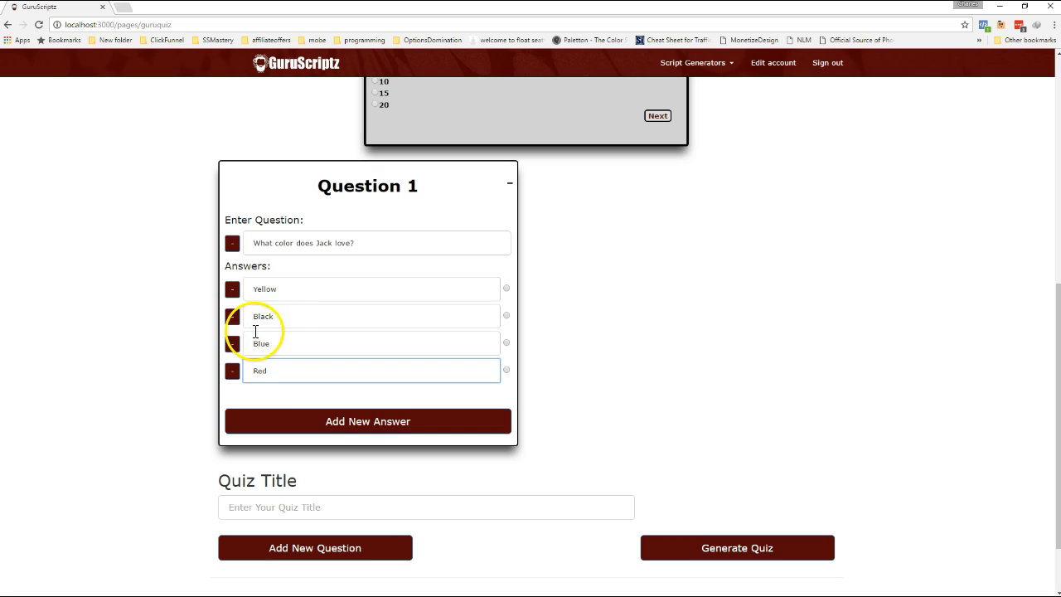
Remove the Black answer from question 1 and add Purple as a new fourth answer.
drag(283, 318, 247, 316)
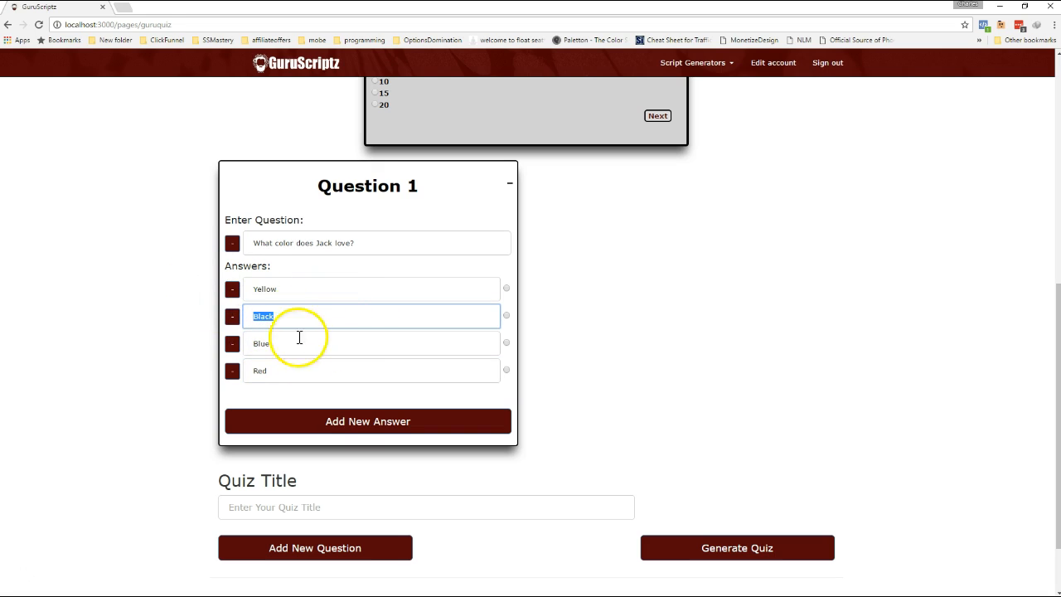
click(232, 316)
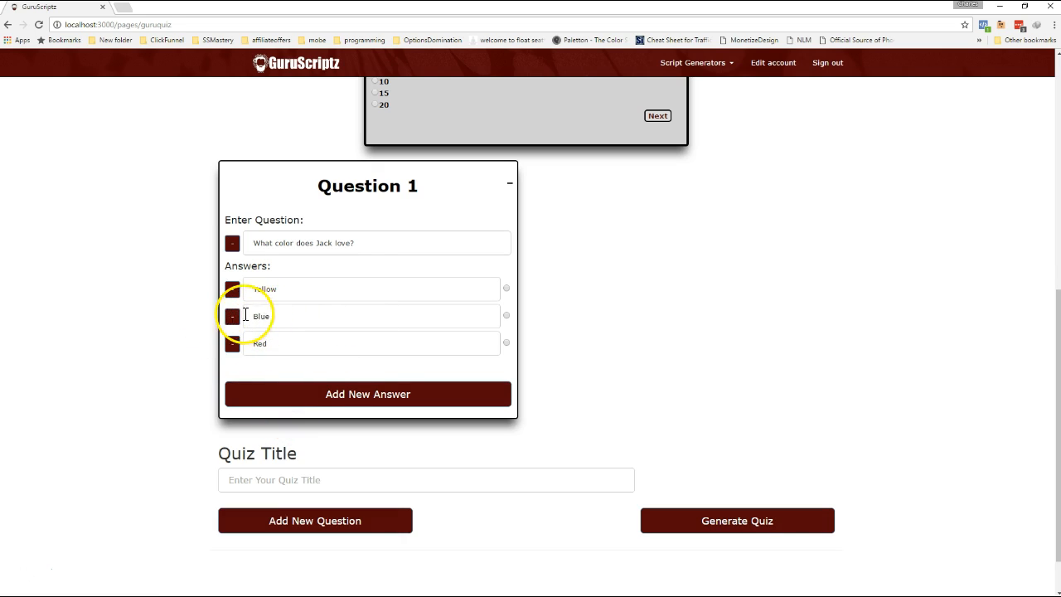
click(356, 389)
click(308, 377)
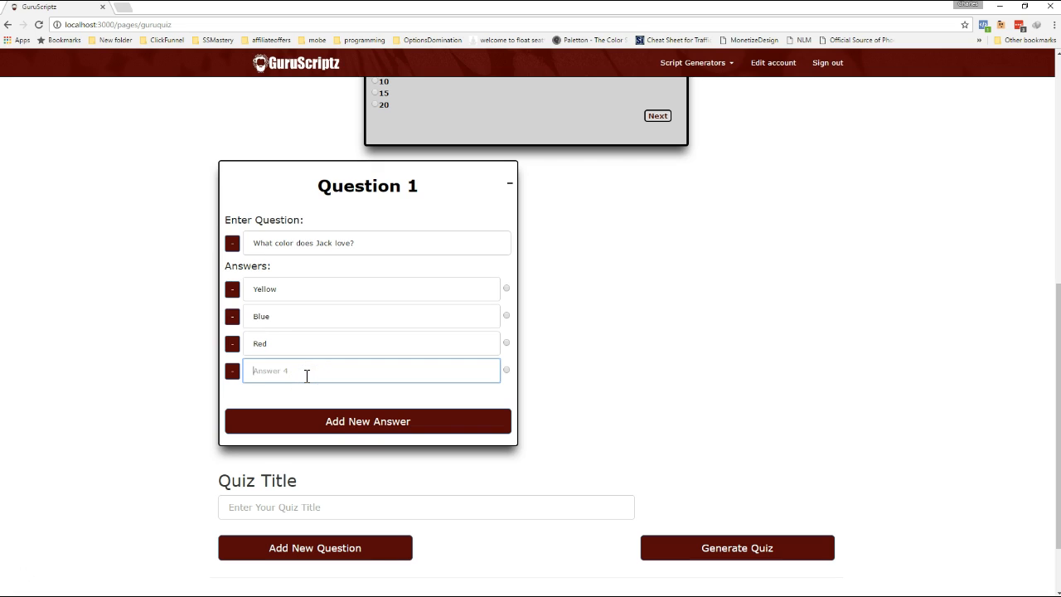
text(Purple)
Mark Blue as the correct answer of question 1 and add a second question to the quiz.
click(506, 316)
click(285, 554)
click(606, 242)
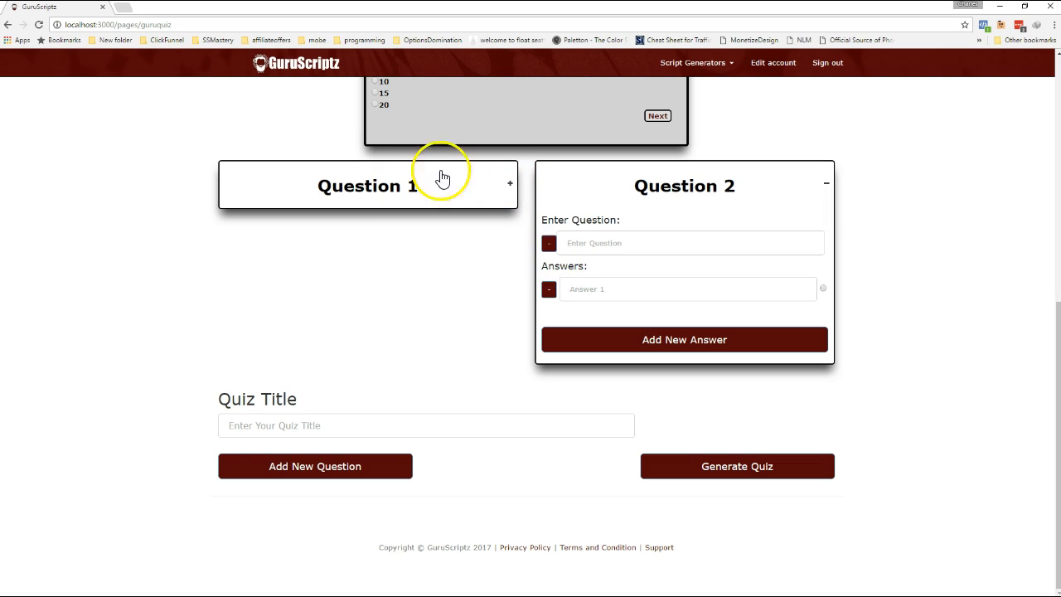
Collapse the second question's panel, and expand both question panels again.
click(827, 188)
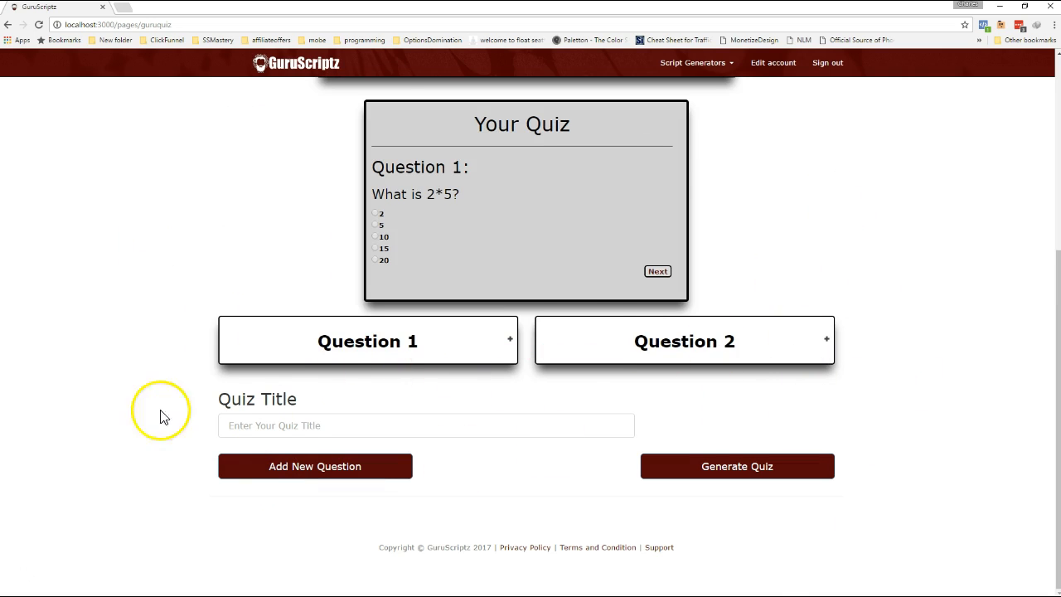
click(512, 343)
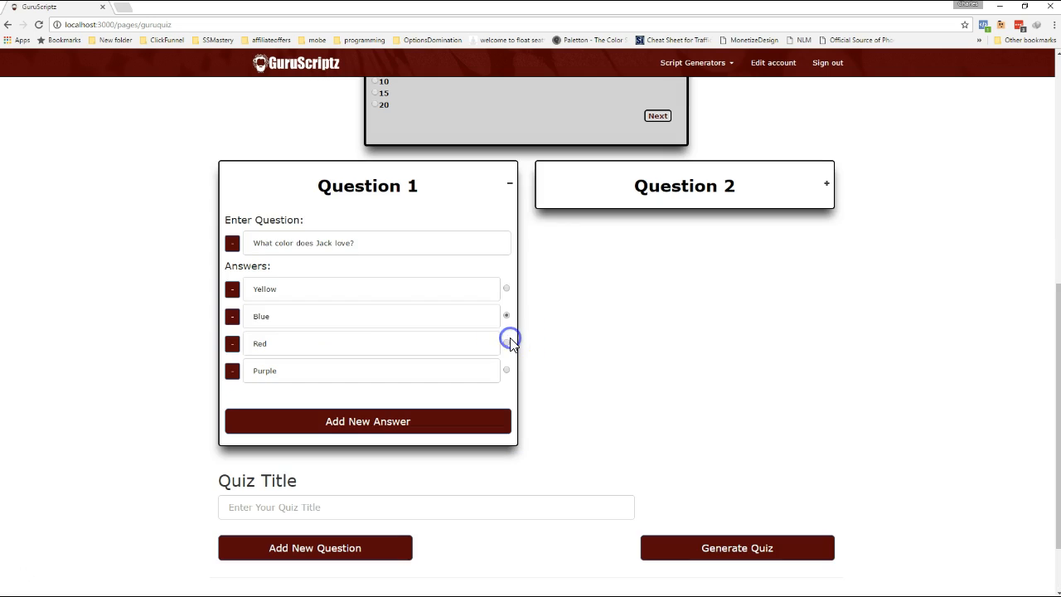
click(825, 184)
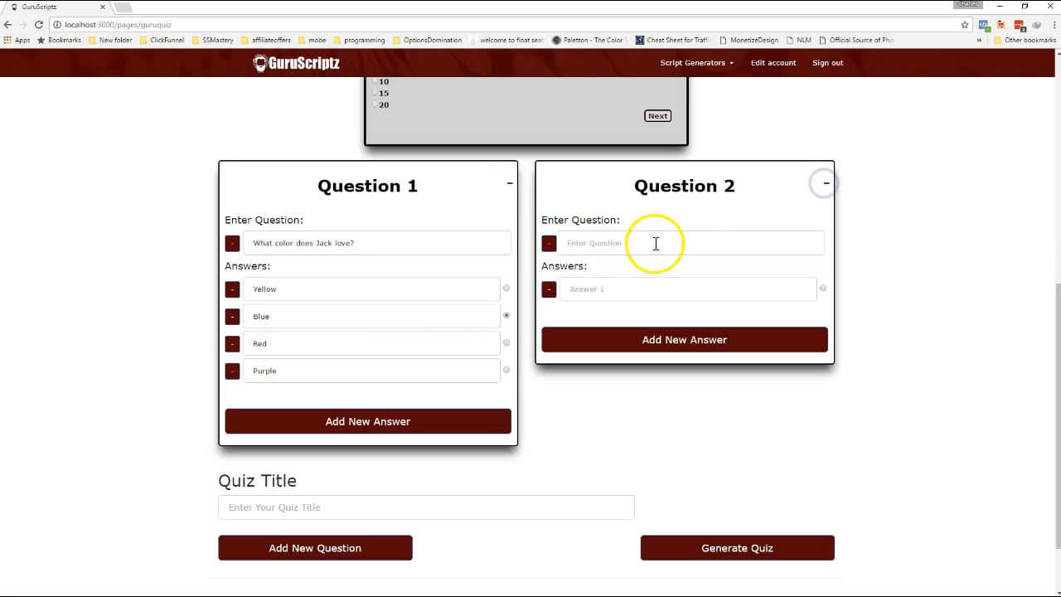
Enter "What is Jack's favorite band?" as the text of question 2 and add three more answer fields to it.
click(596, 241)
text(What is Jack's favorite band?)
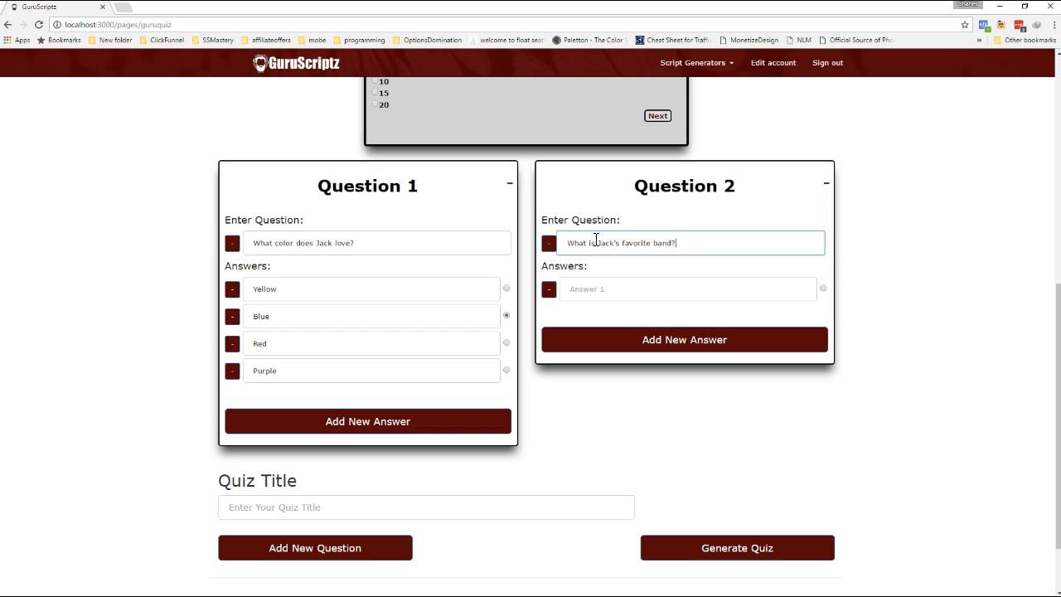
click(639, 336)
click(623, 370)
click(658, 396)
Fill in question 2's first two answers as Metallica and Slayer.
click(616, 287)
text(B)
key(BackSpace)
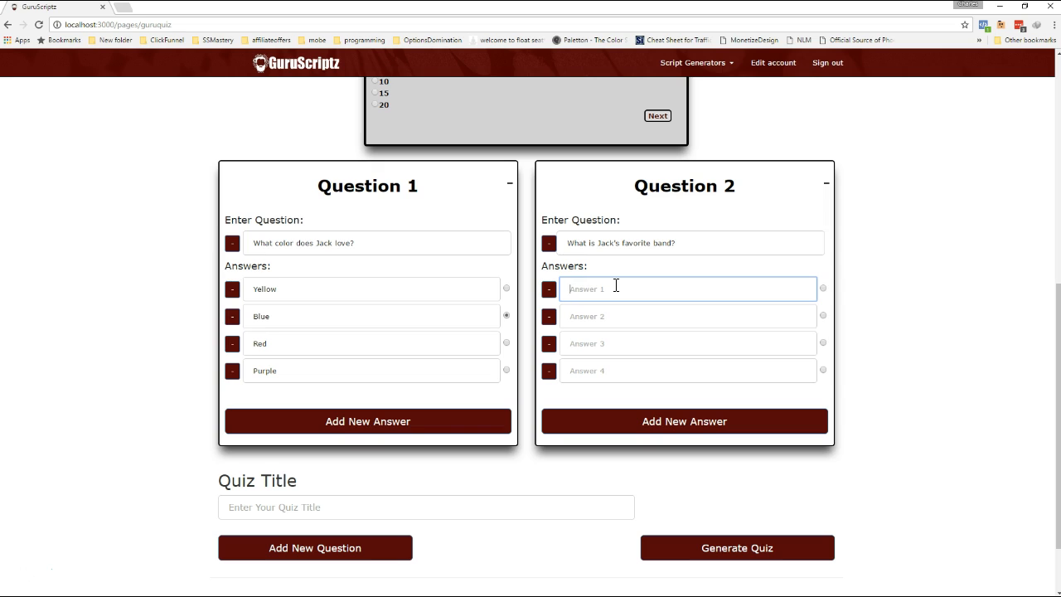
key(BackSpace)
key(BackSpace)
key(BackSpace)
key(BackSpace)
text(Met)
key(Tab)
key(Tab)
key(Tab)
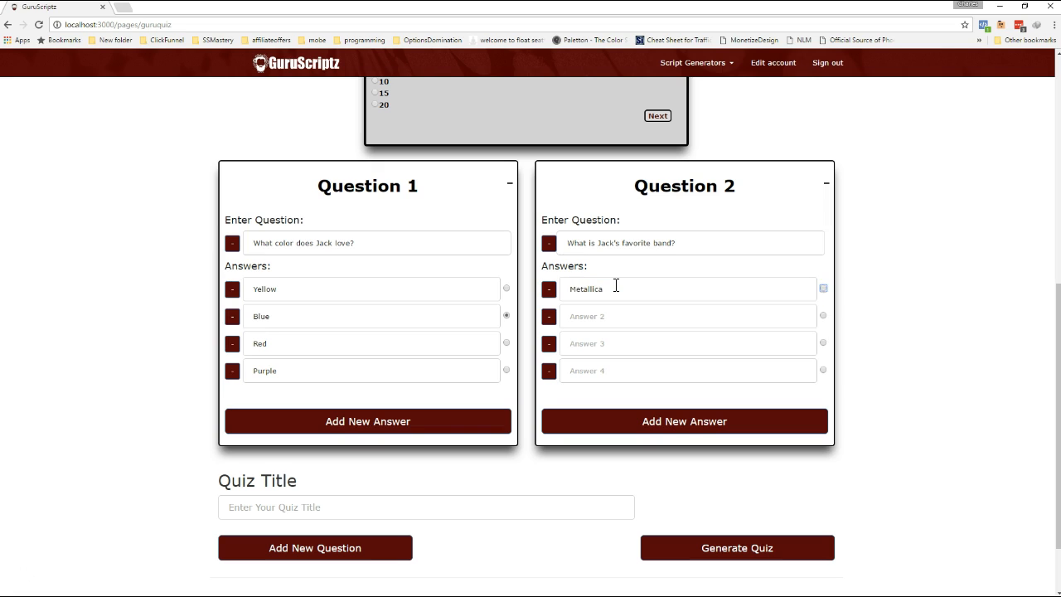
text(L)
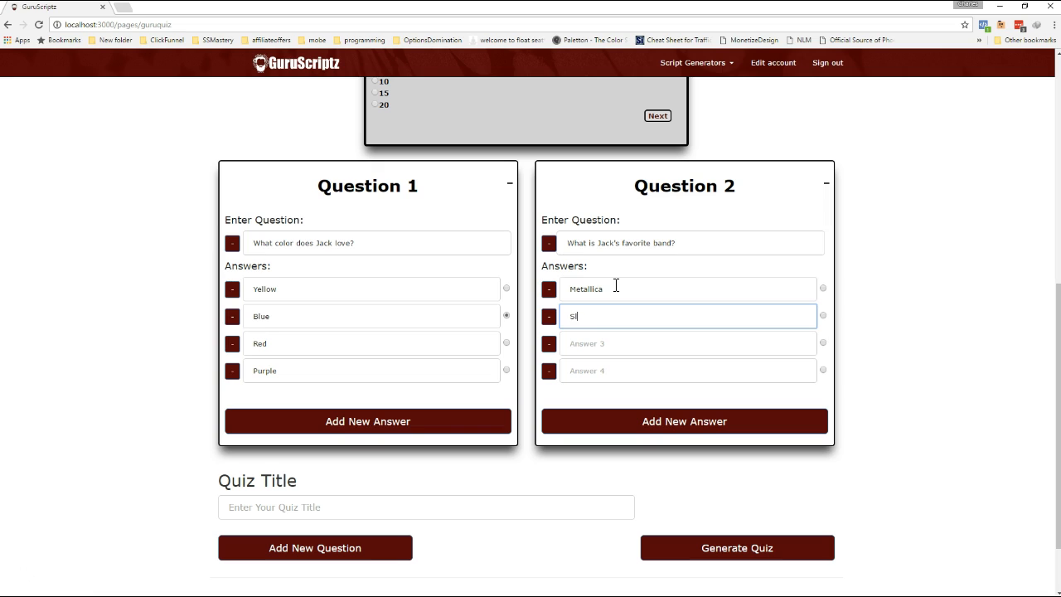
key(Tab)
key(Tab)
key(Tab)
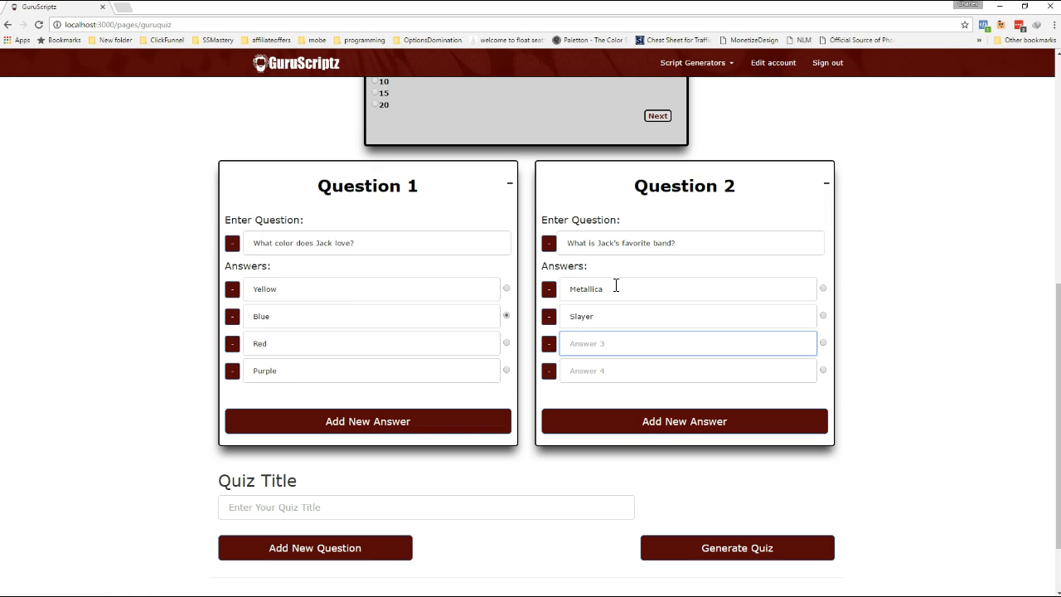
Enter Led Zepplin and Megadeath as question 2's last two answers and mark Led Zepplin as the correct one.
text(L)
key(Tab)
key(Tab)
key(Tab)
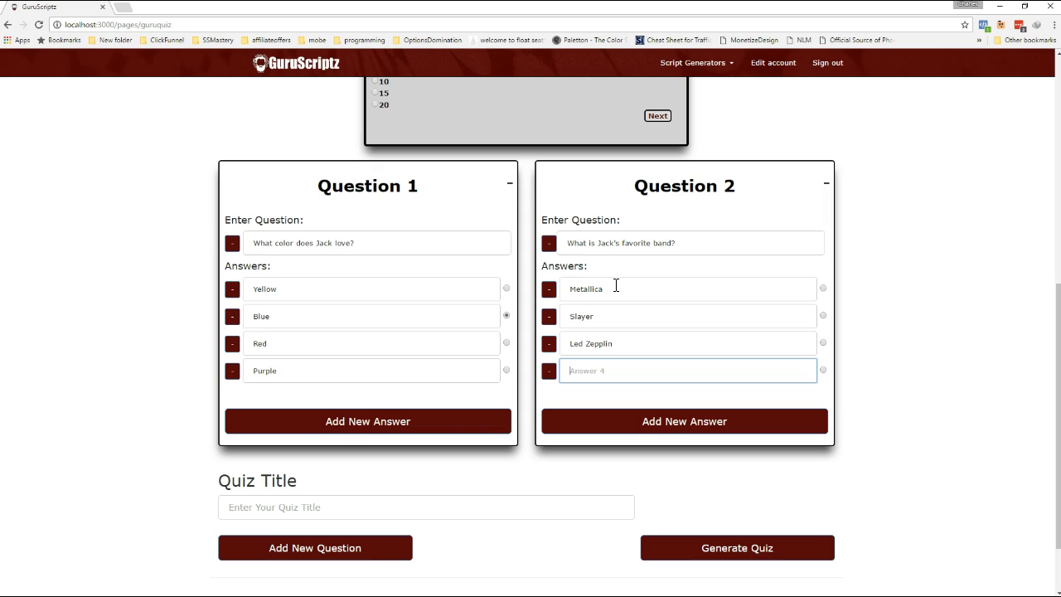
text(Megadeath)
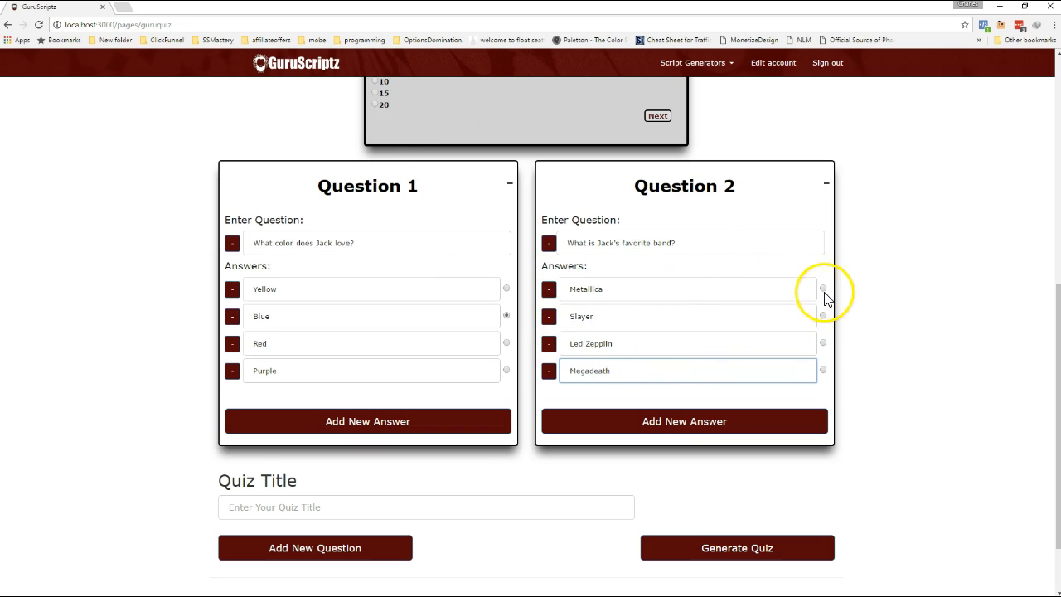
click(823, 342)
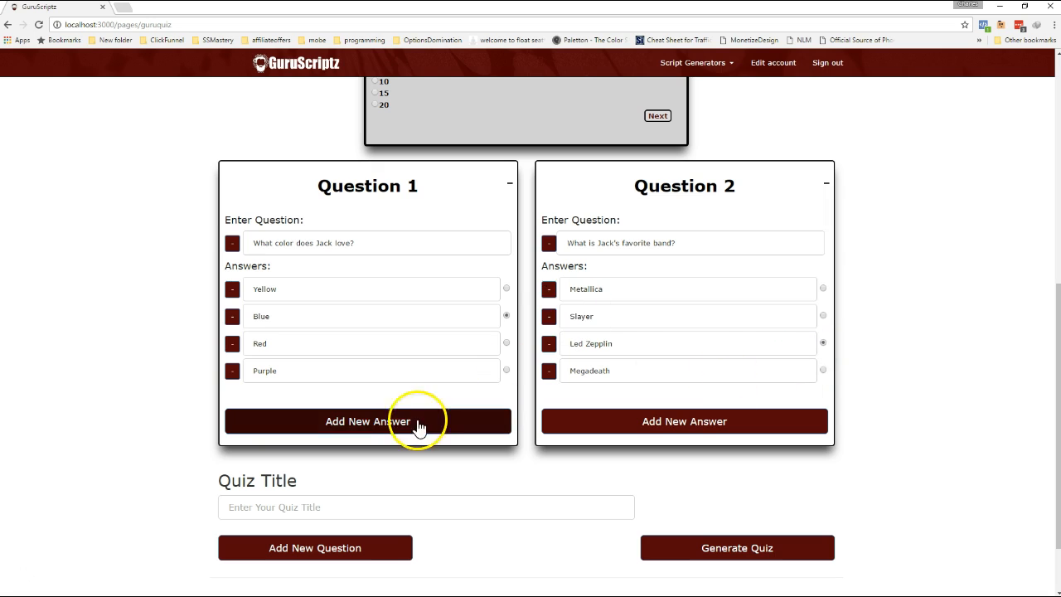
Set the quiz title to "You Don't Know Jack!!".
scroll(465, 348, down, 1)
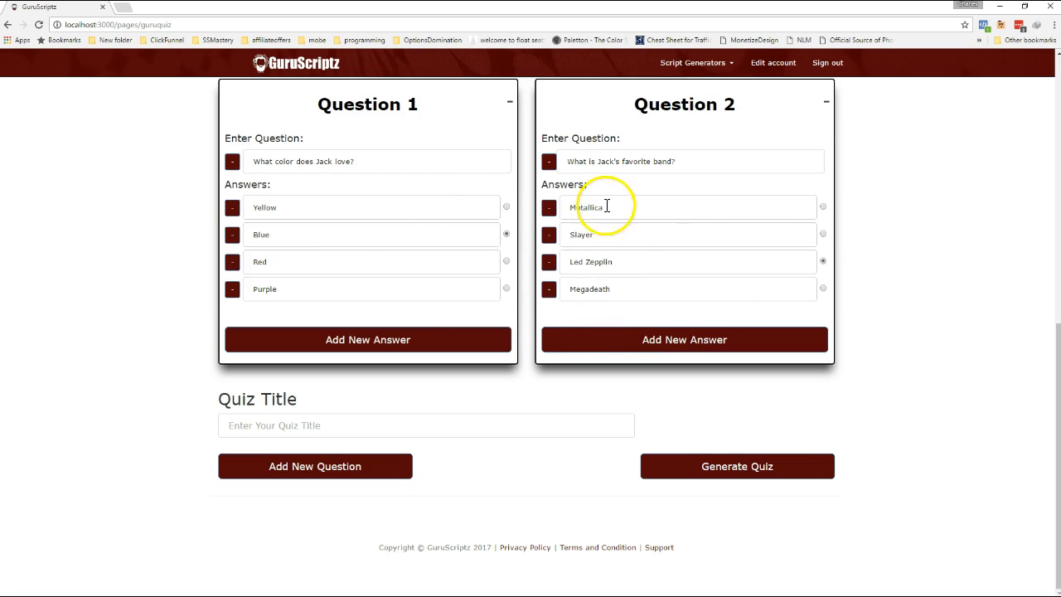
click(271, 428)
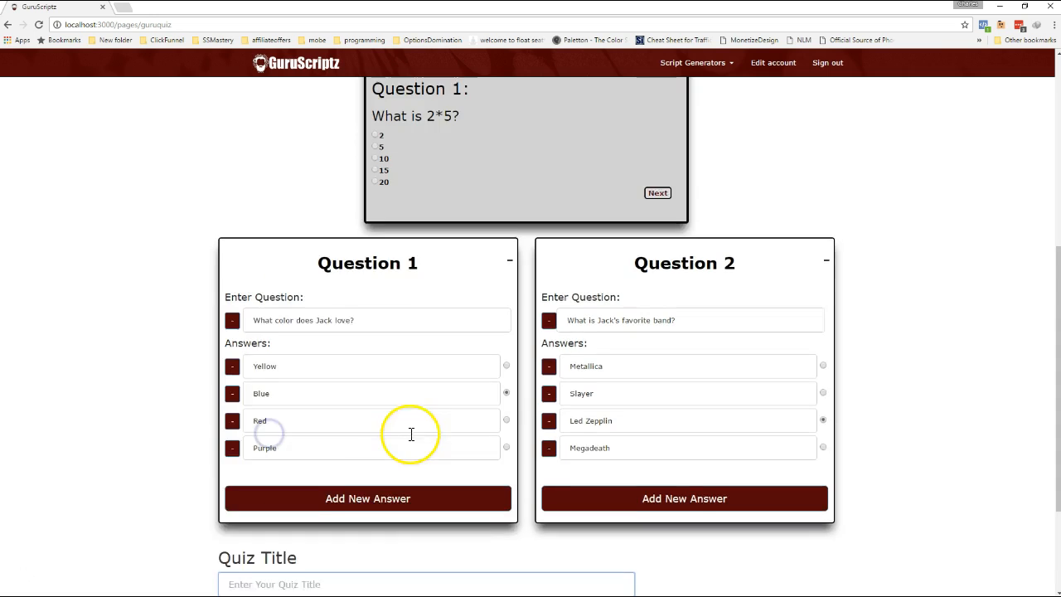
scroll(427, 190, up, 2)
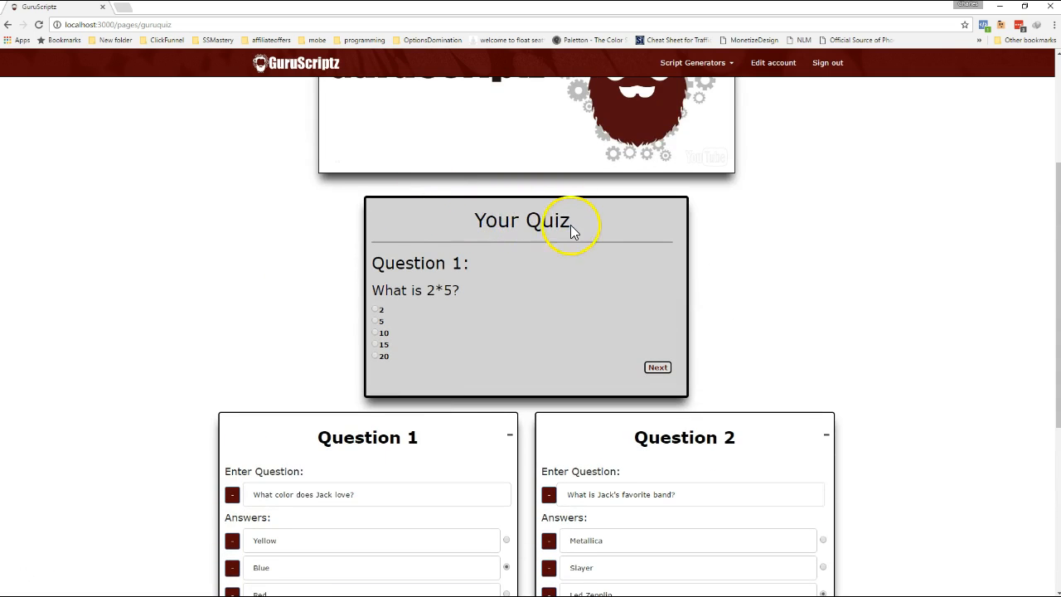
scroll(675, 260, down, 4)
click(249, 423)
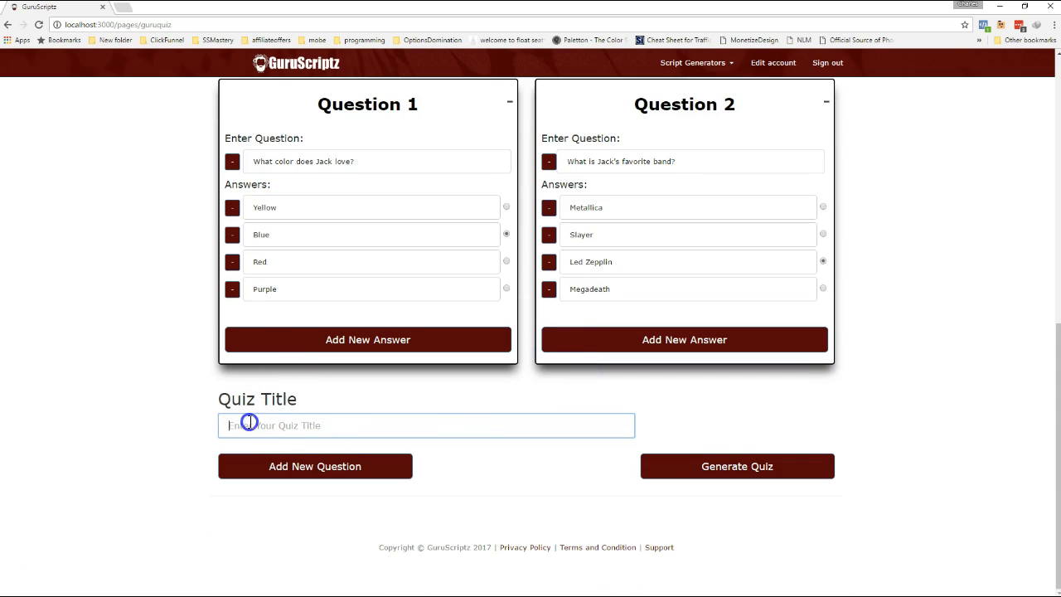
text(You Don't Know Jack!!)
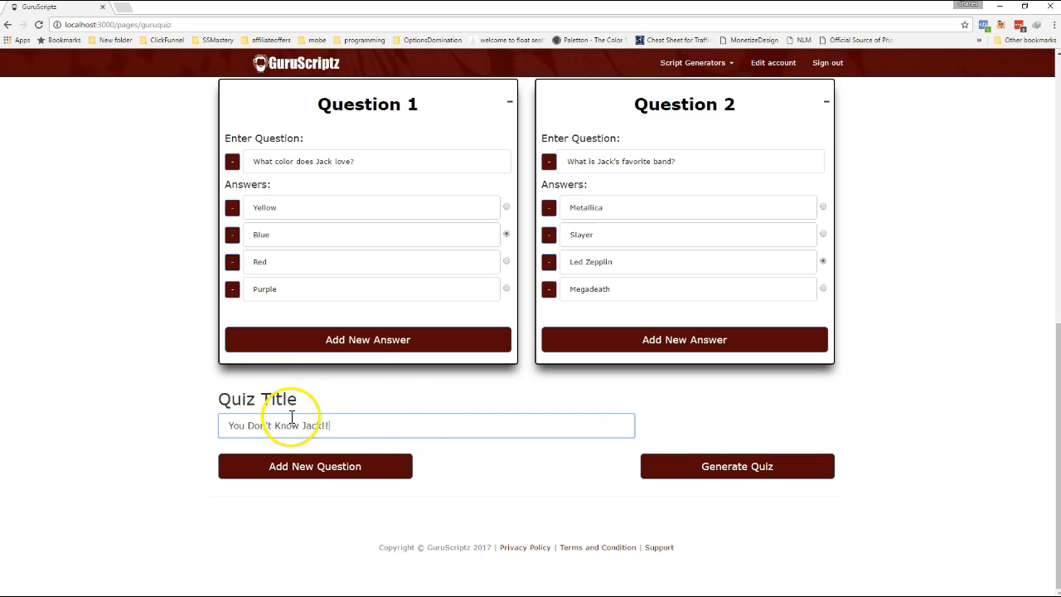
scroll(348, 483, up, 2)
scroll(486, 417, down, 2)
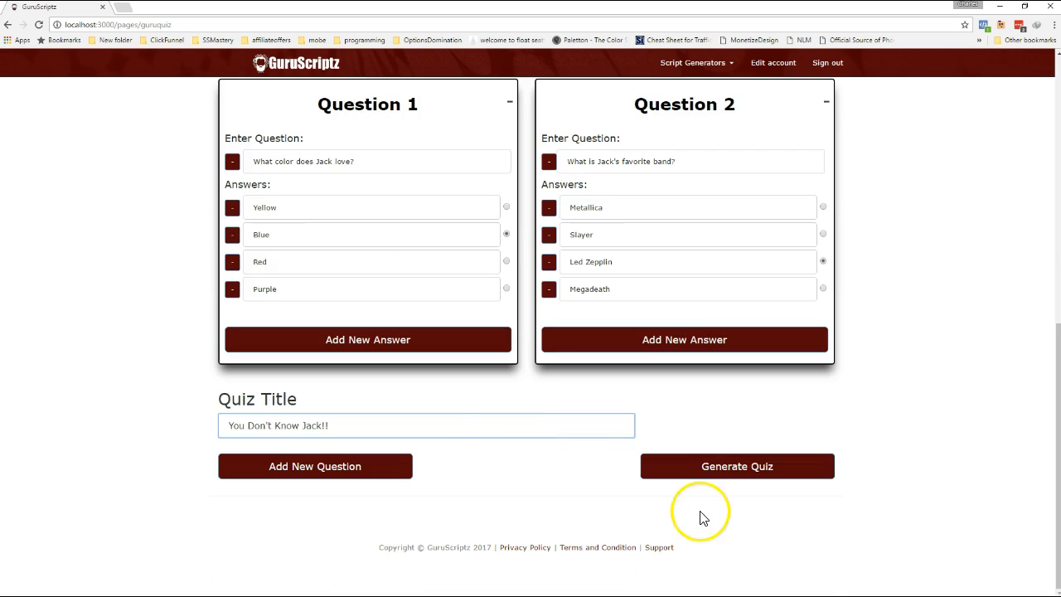
Generate the quiz's custom CSS and HTML/Javascript code.
click(737, 467)
scroll(742, 473, down, 2)
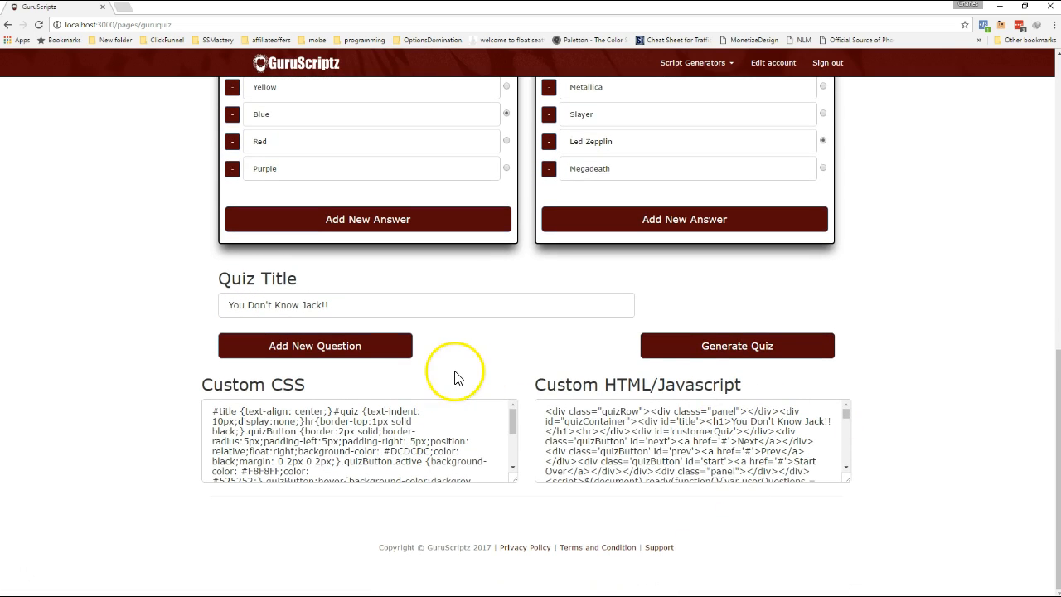
click(395, 307)
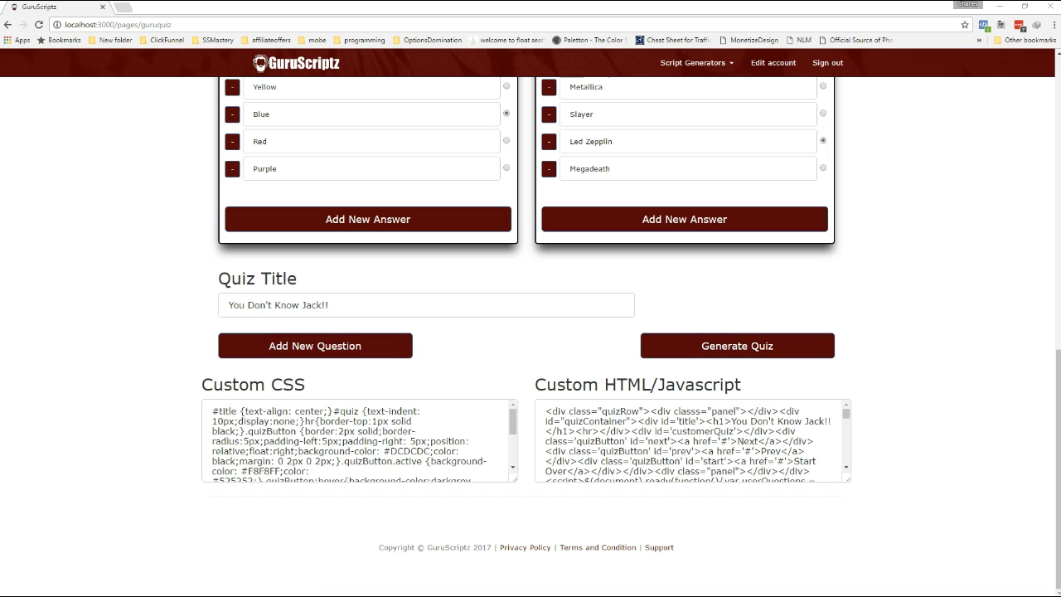
Switch to the ClickFunnels page editor and arrange its window so the GuruScriptz code window stays reachable beside it.
drag(787, 596, 651, 109)
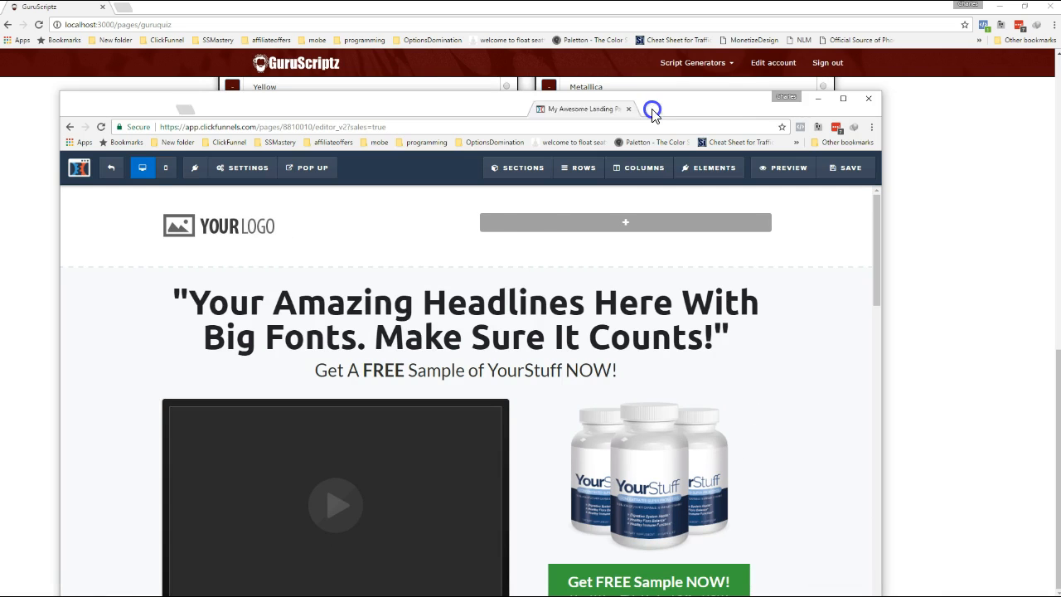
drag(651, 10, 682, 41)
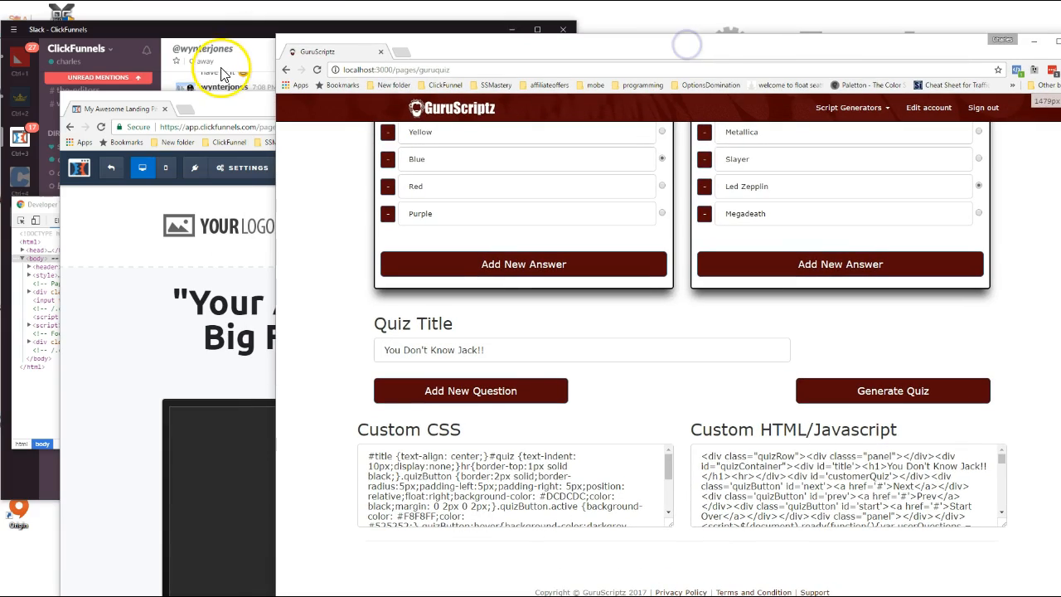
drag(254, 99, 189, 33)
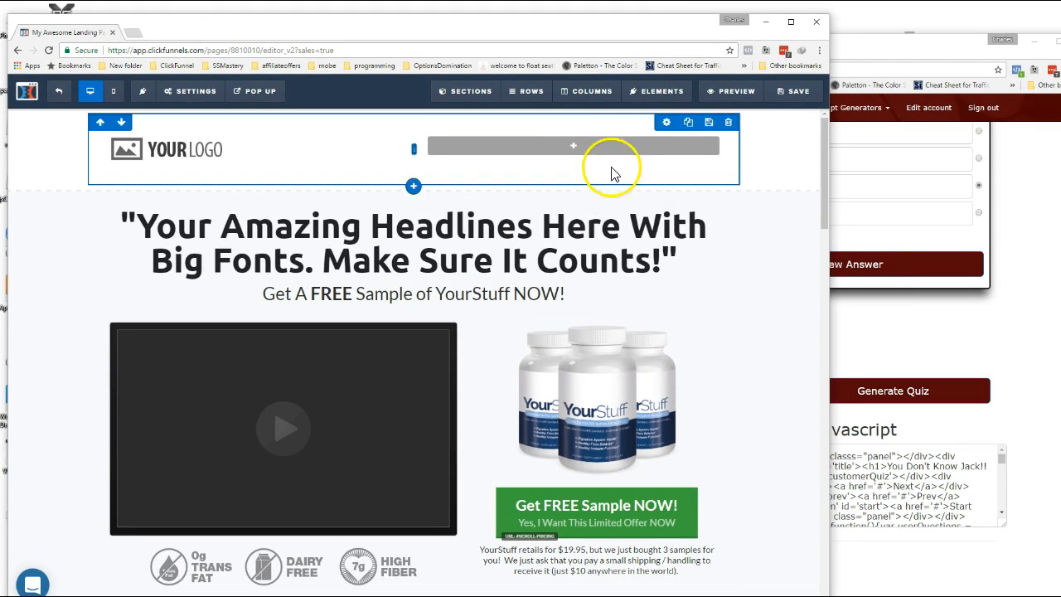
Add a Custom JavaScript / HTML element to the empty header column beside the logo on the landing page.
click(583, 149)
scroll(671, 367, down, 10)
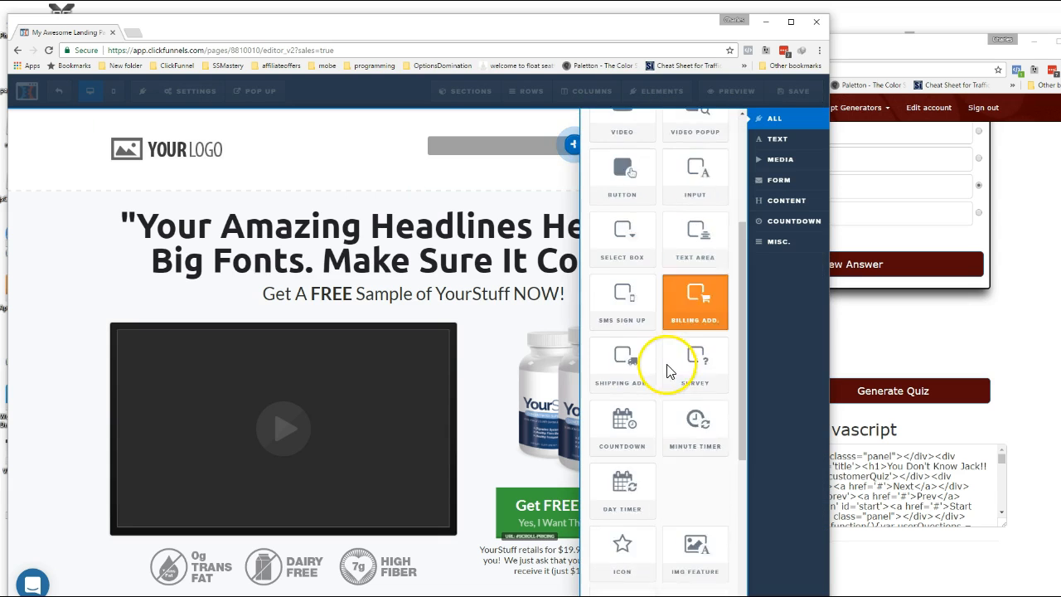
click(695, 557)
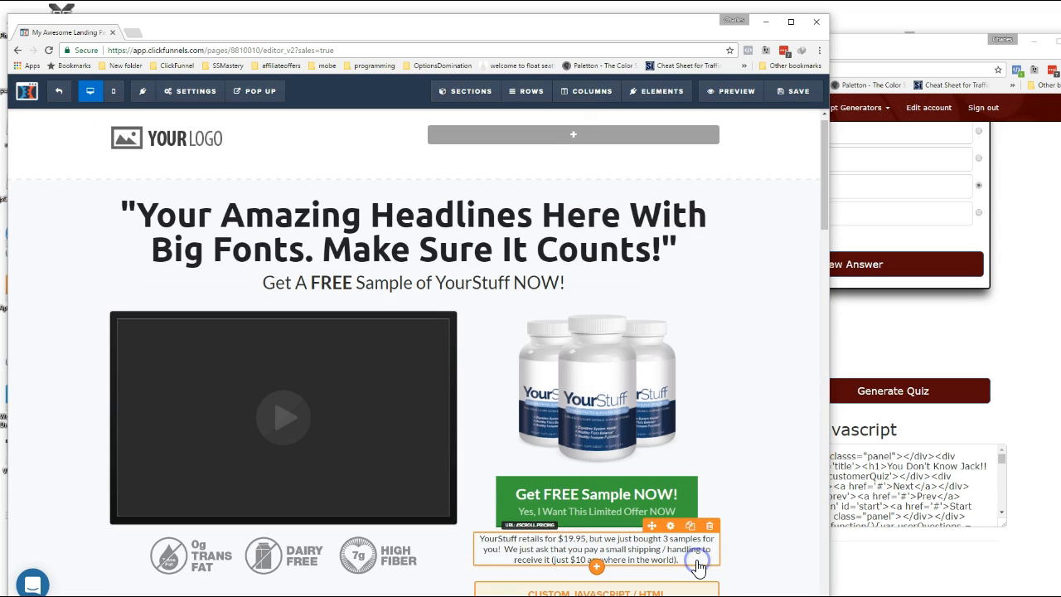
click(572, 134)
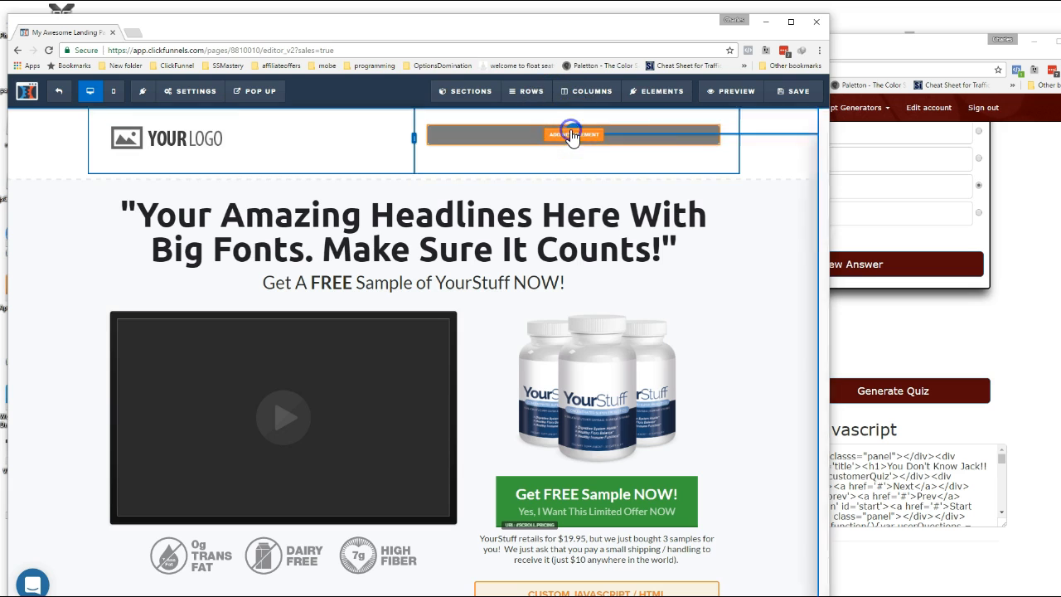
scroll(687, 340, down, 10)
click(701, 551)
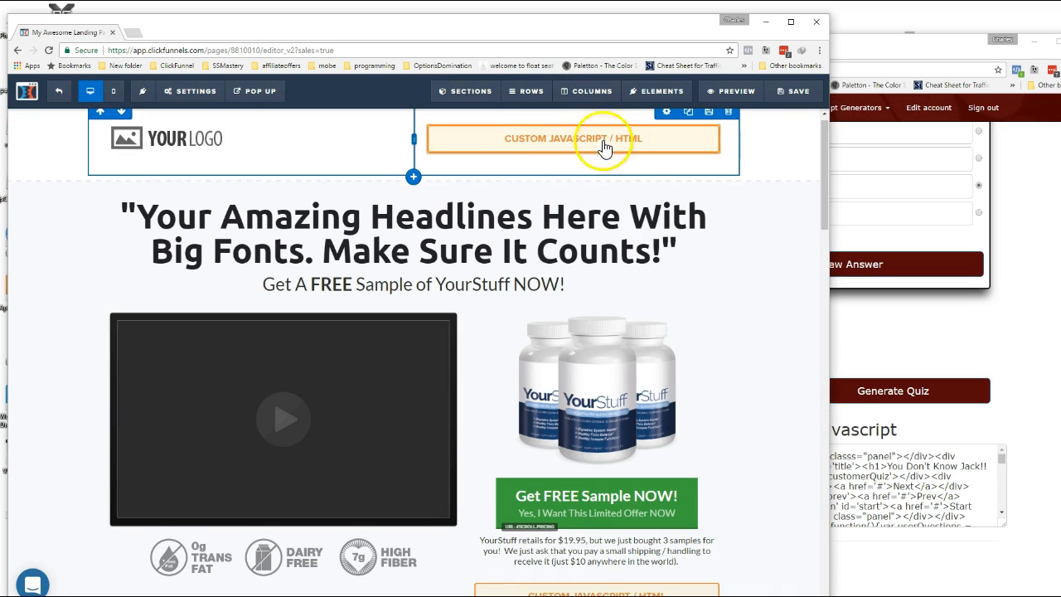
Switch to GuruScriptz and copy all of the generated Custom HTML/Javascript code.
click(901, 494)
key(ctrl+a)
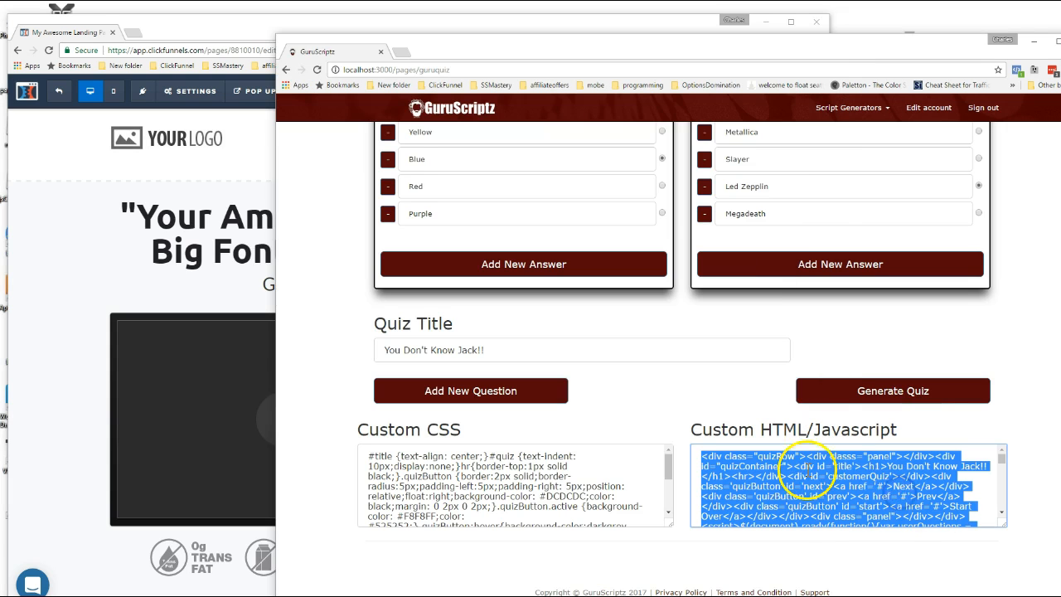
right_click(796, 481)
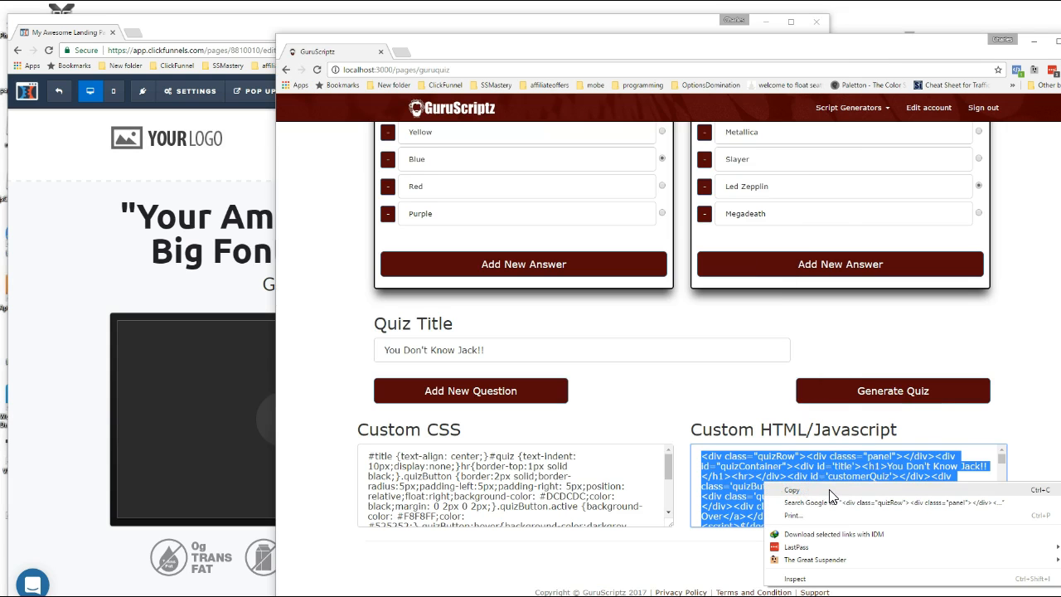
click(830, 487)
Switch to ClickFunnels and paste the copied quiz code into the code editor of the header's Custom JavaScript / HTML element.
click(237, 24)
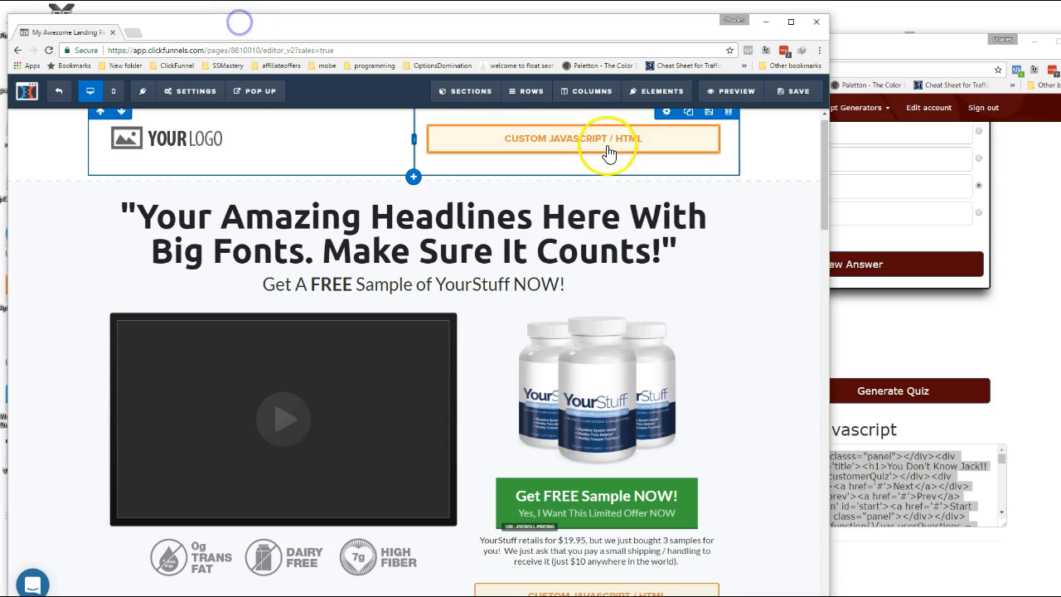
click(590, 146)
click(706, 208)
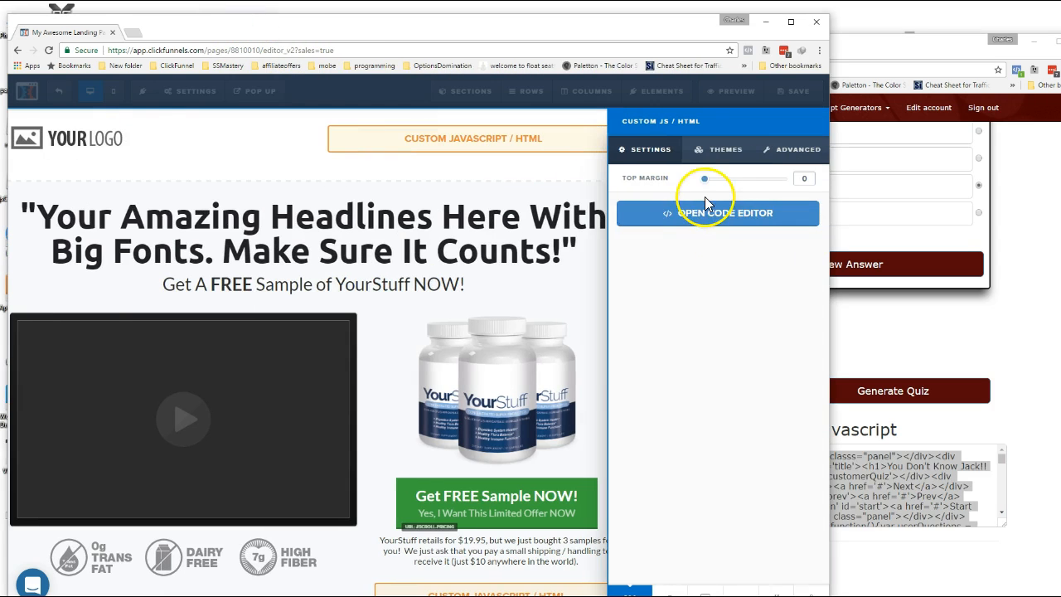
click(358, 195)
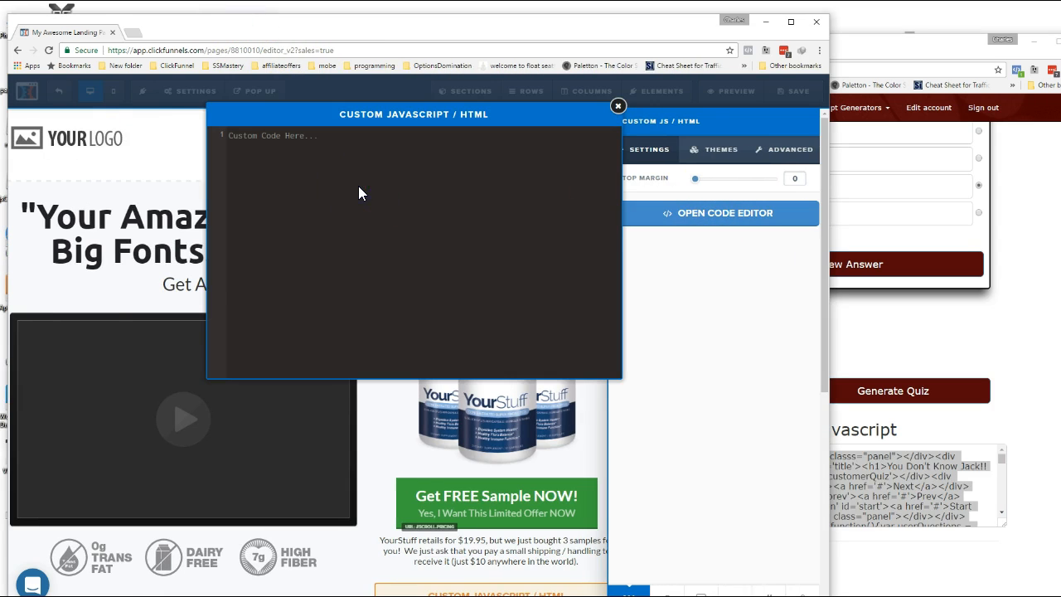
key(ctrl+v)
Switch back to GuruScriptz and copy all of the generated Custom CSS code.
click(1015, 356)
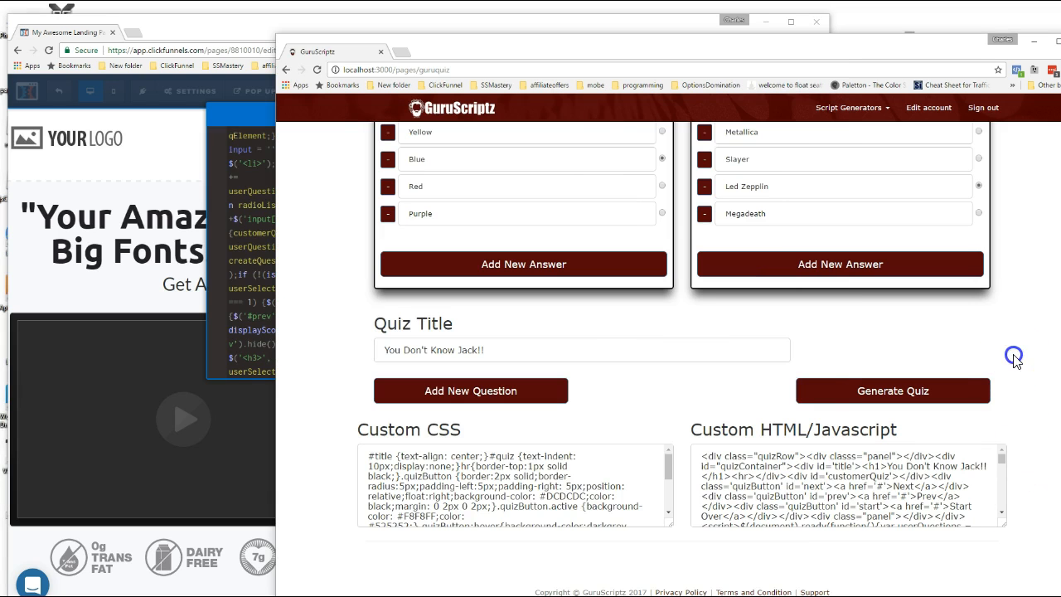
click(443, 486)
key(ctrl+a)
right_click(448, 486)
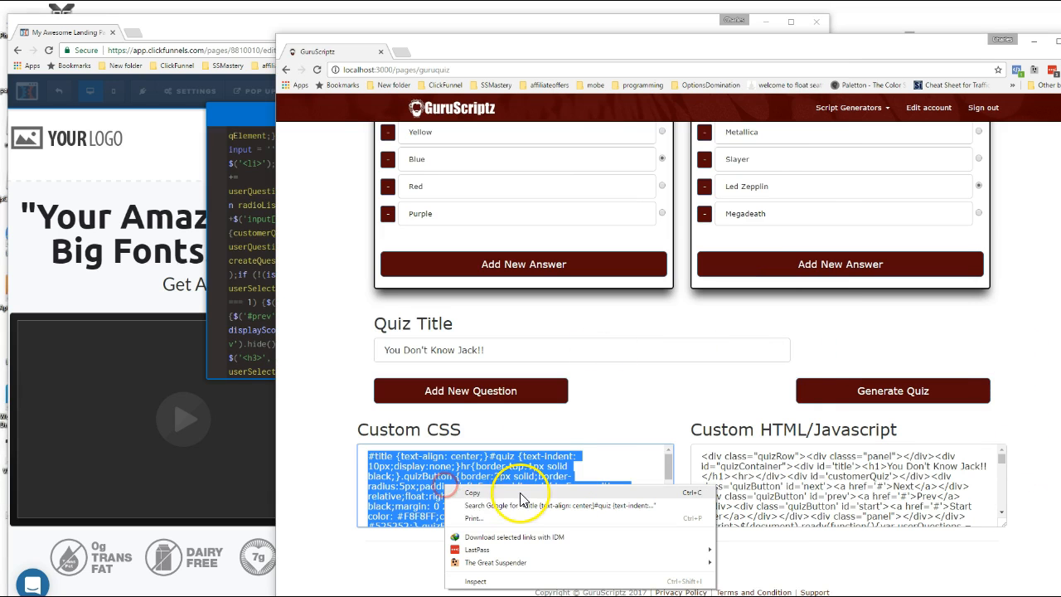
click(479, 497)
In ClickFunnels, paste the copied CSS into the first line of the page's Custom CSS, close the editor and save the page.
click(162, 145)
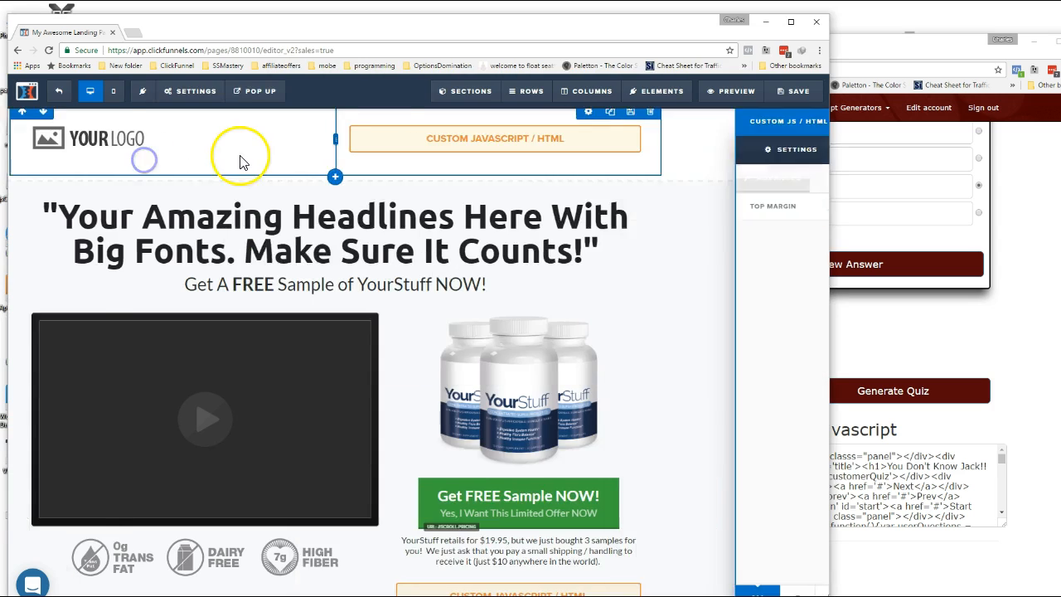
click(196, 91)
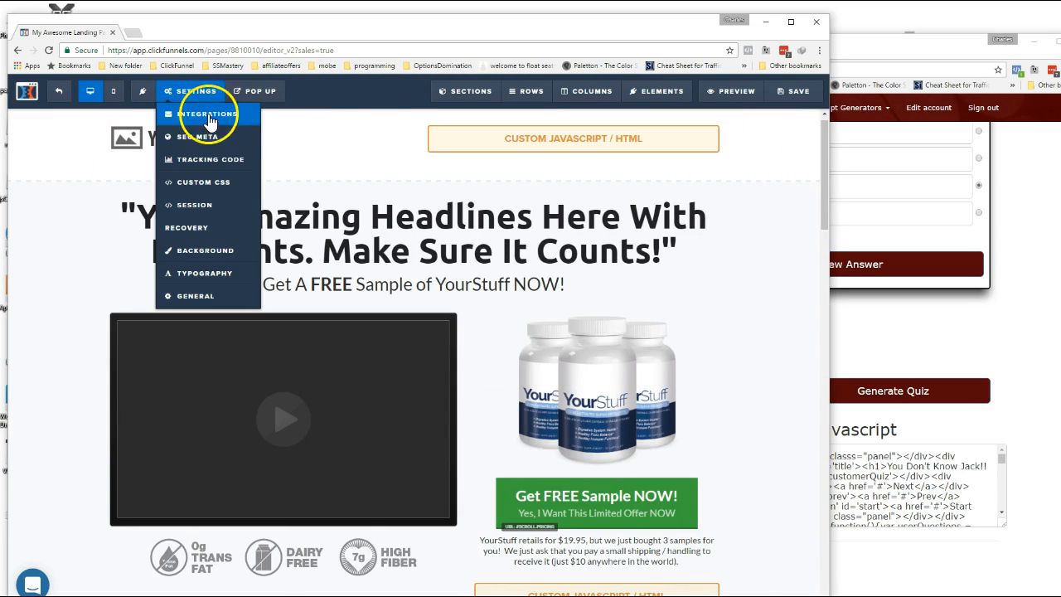
click(199, 182)
click(359, 138)
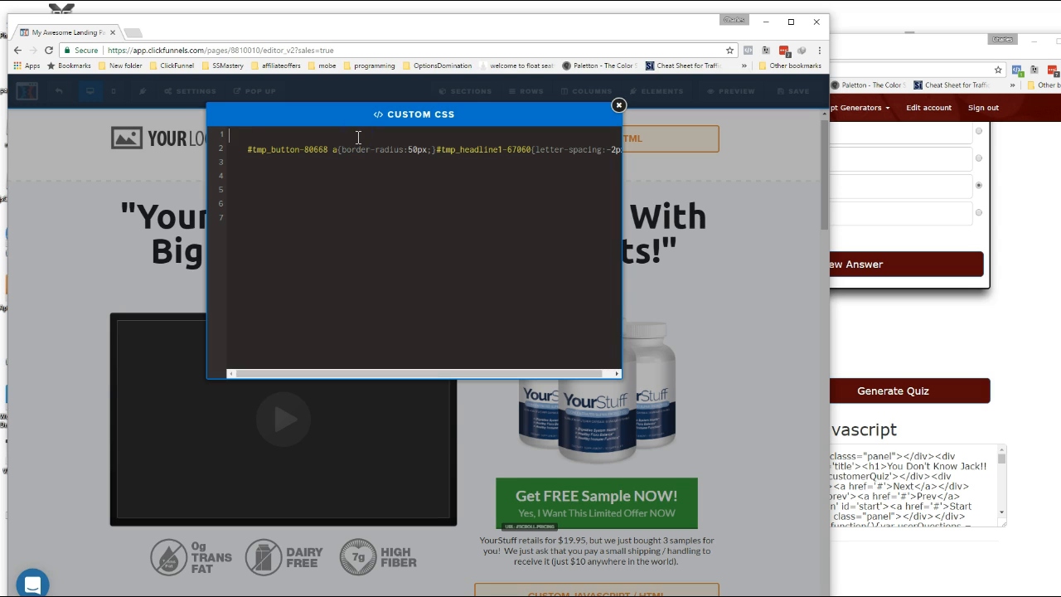
key(ctrl+v)
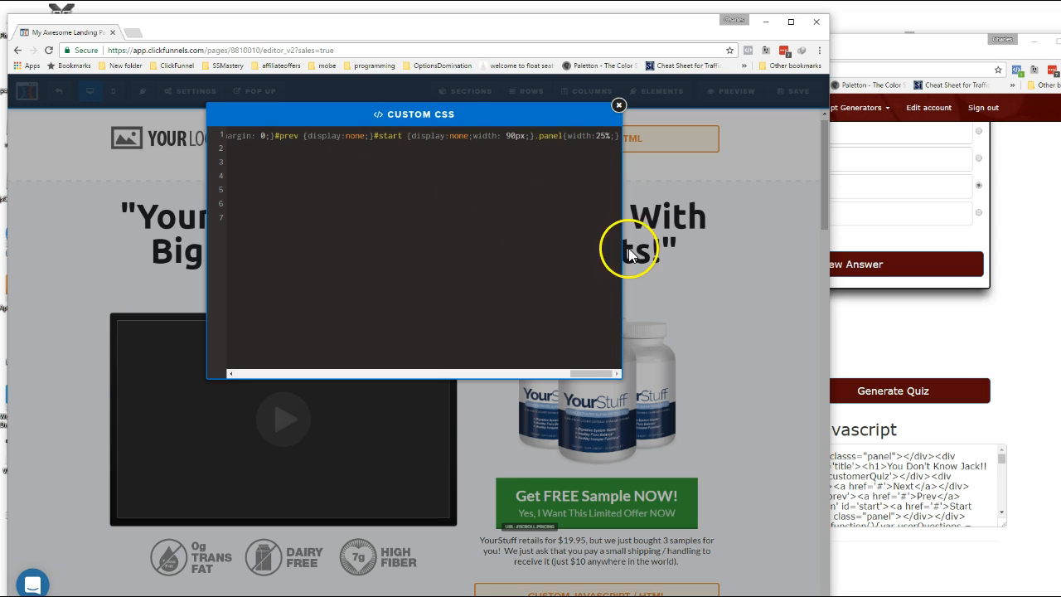
click(753, 208)
click(796, 93)
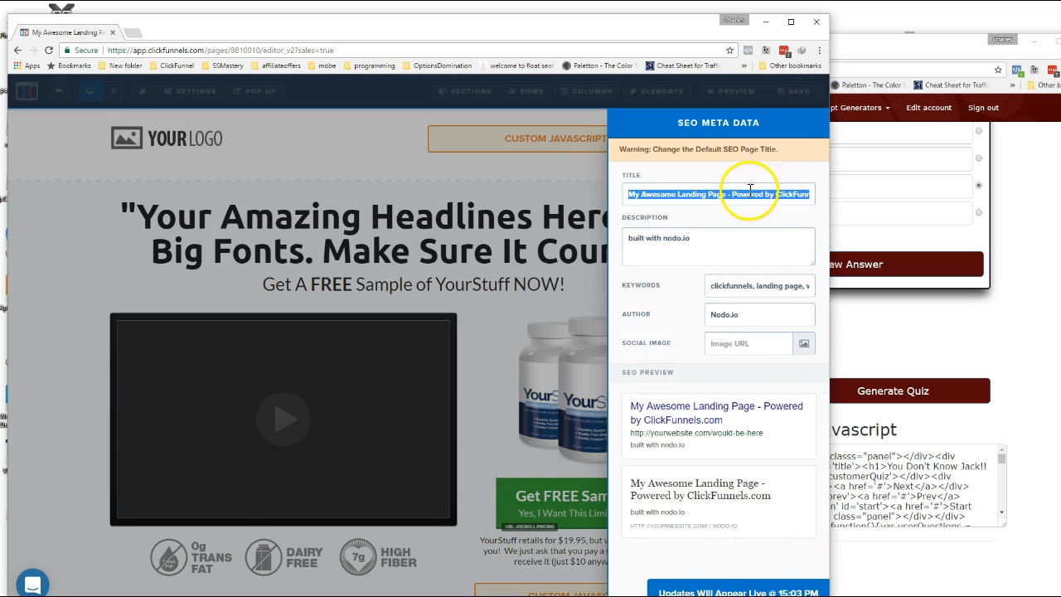
Open the landing page preview in an incognito window and position that window over the editor.
click(588, 171)
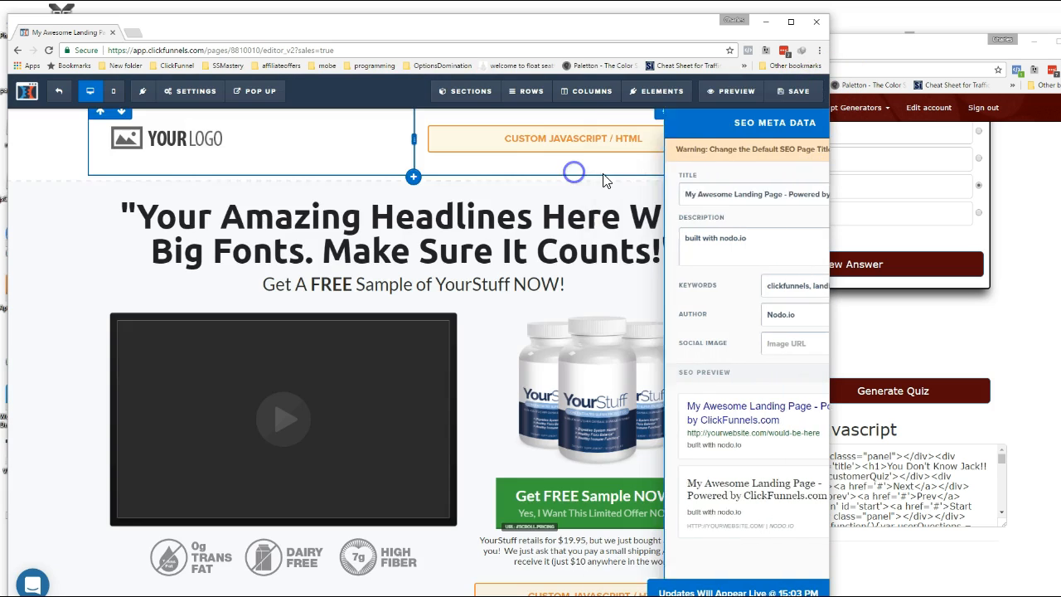
right_click(733, 92)
click(800, 129)
drag(592, 24, 670, 22)
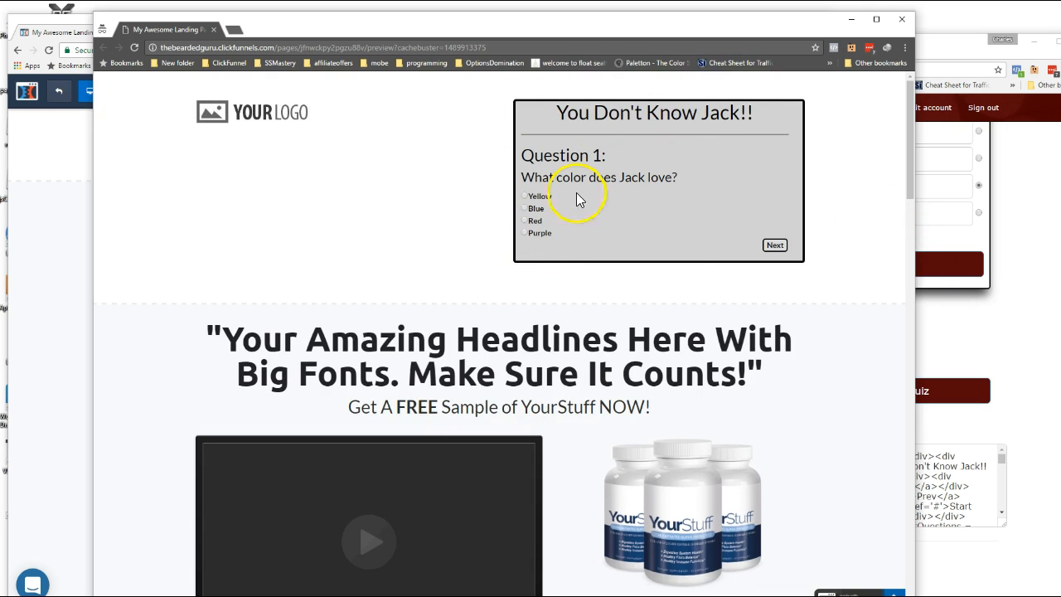
Test the embedded quiz by answering Blue to question 1 and Led Zepplin to question 2, continuing through to the score.
click(525, 209)
click(765, 246)
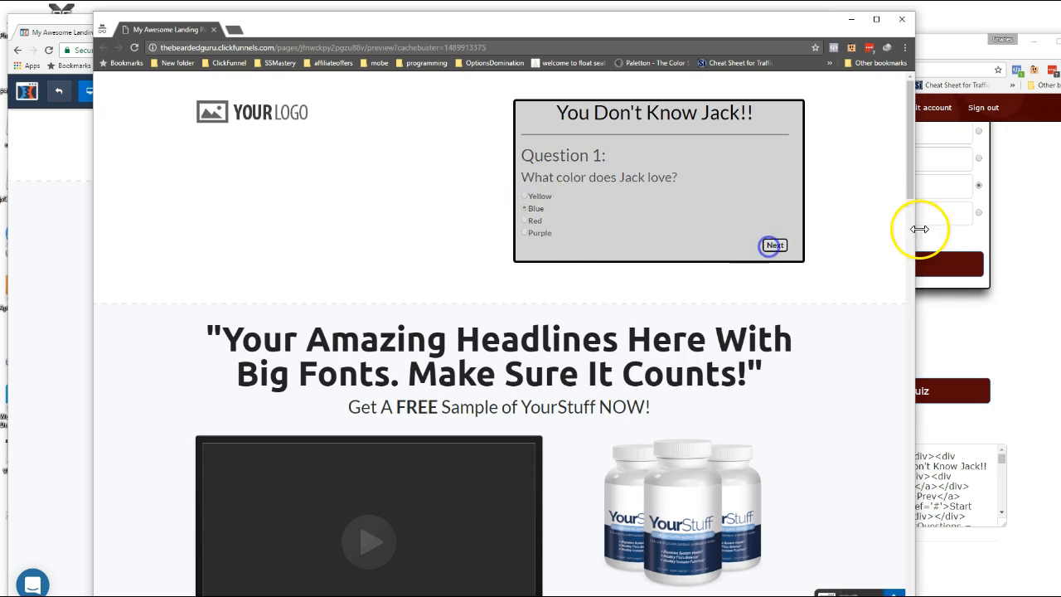
click(525, 220)
click(774, 246)
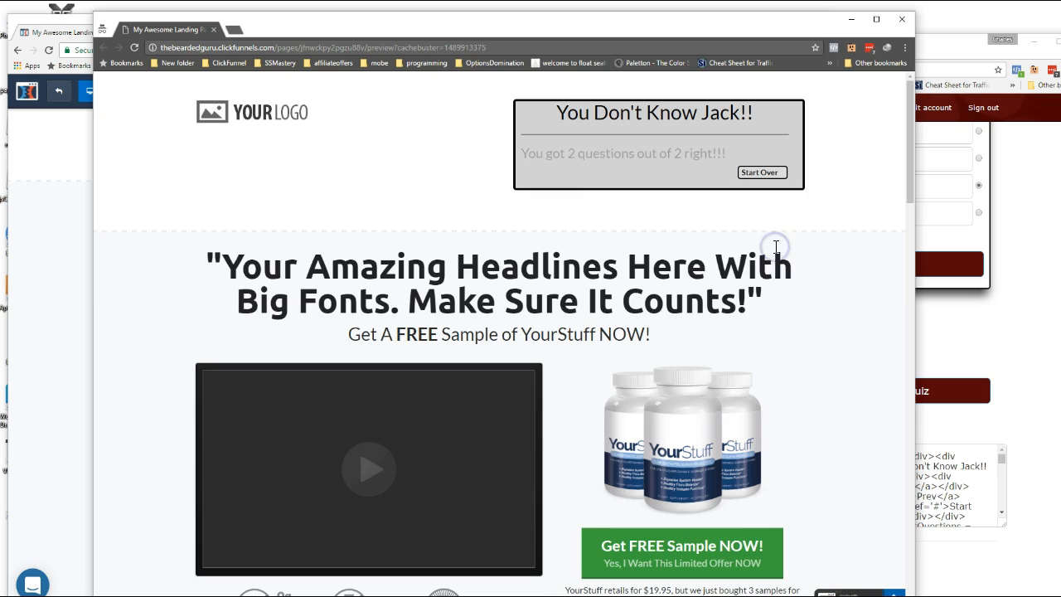